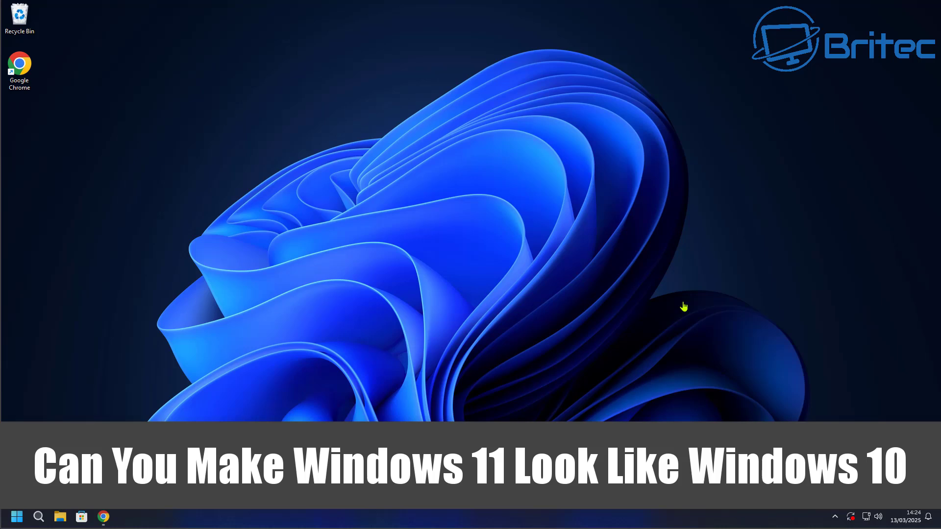
# Look at the Start menu and the Settings home page, and close Settings
pyautogui.click(23, 518)
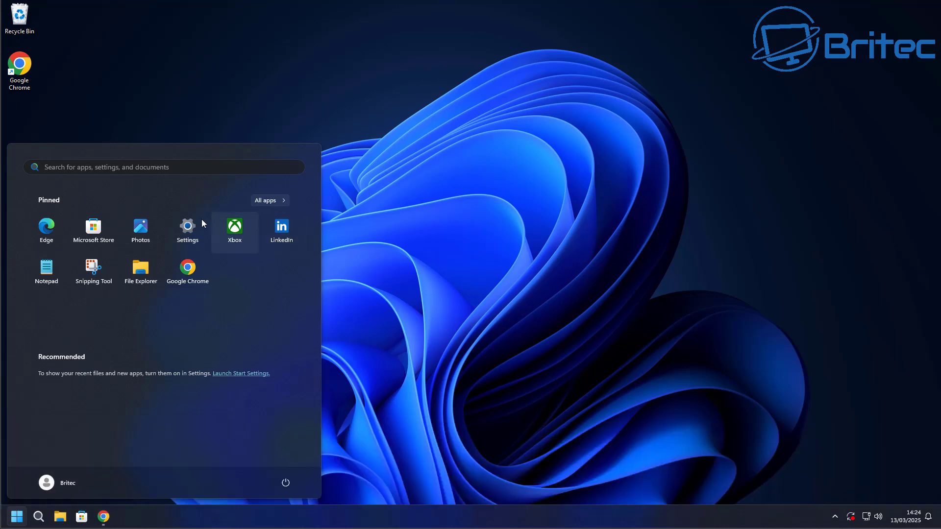
pyautogui.click(189, 226)
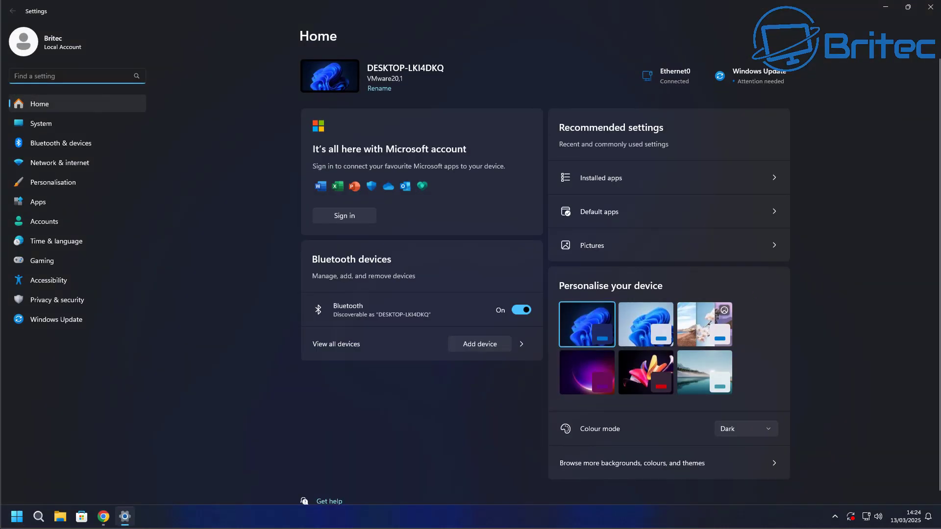
pyautogui.click(930, 7)
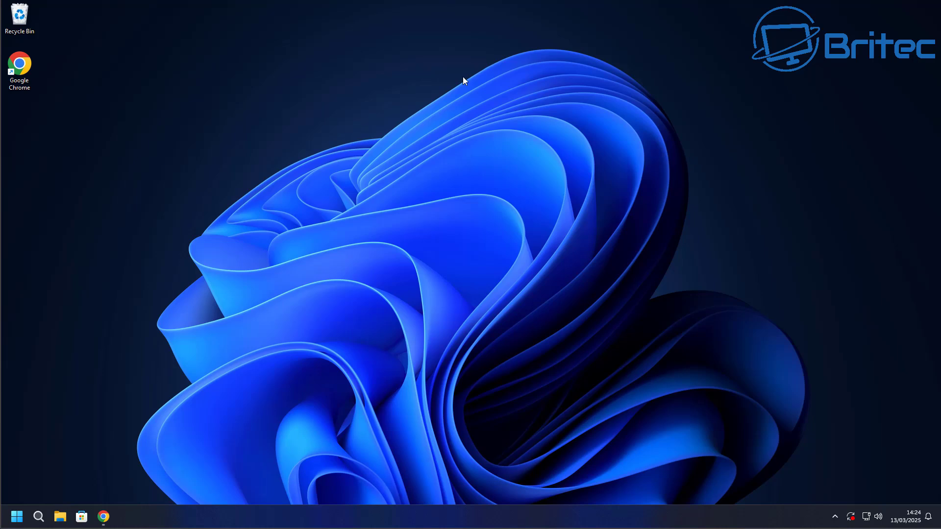
# Switch to Chrome, save the Windows 10 wallpaper image img0_3840x2160.jpg to the Desktop, and minimize the browser
pyautogui.click(105, 517)
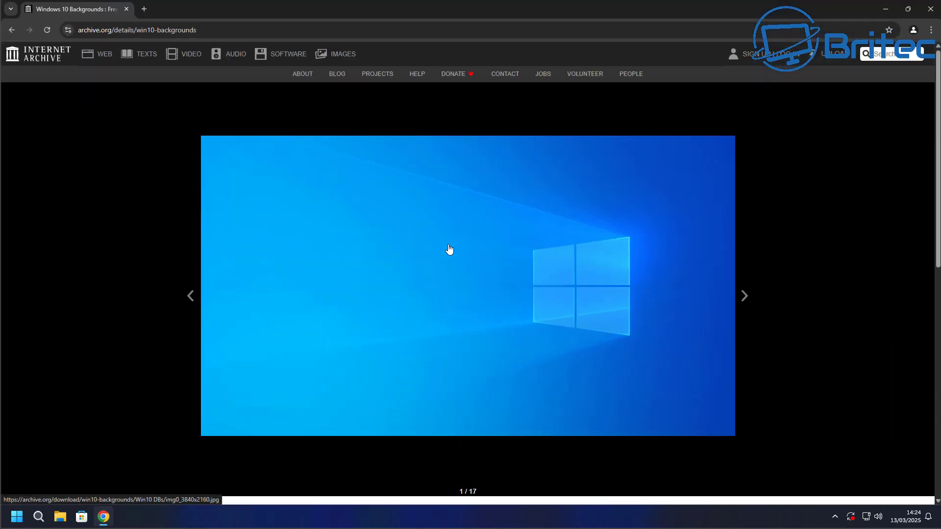
pyautogui.rightClick(449, 250)
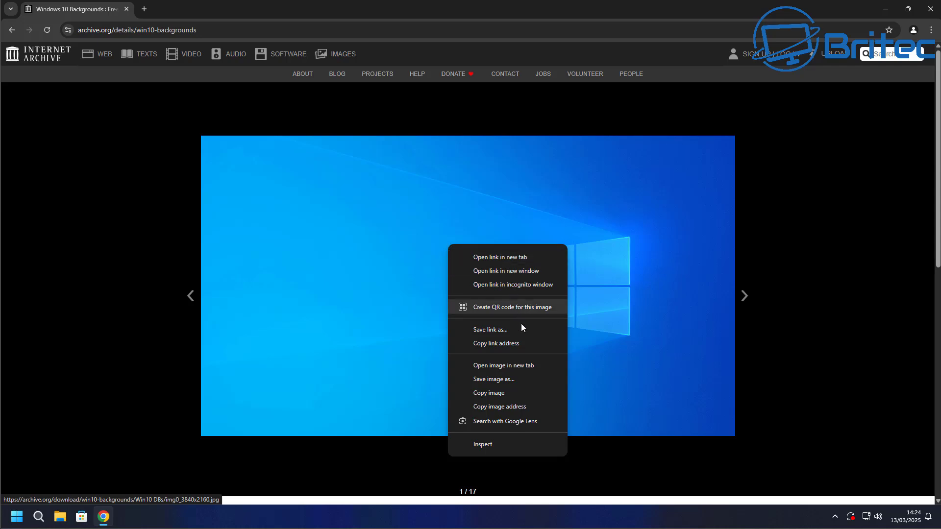
pyautogui.click(508, 378)
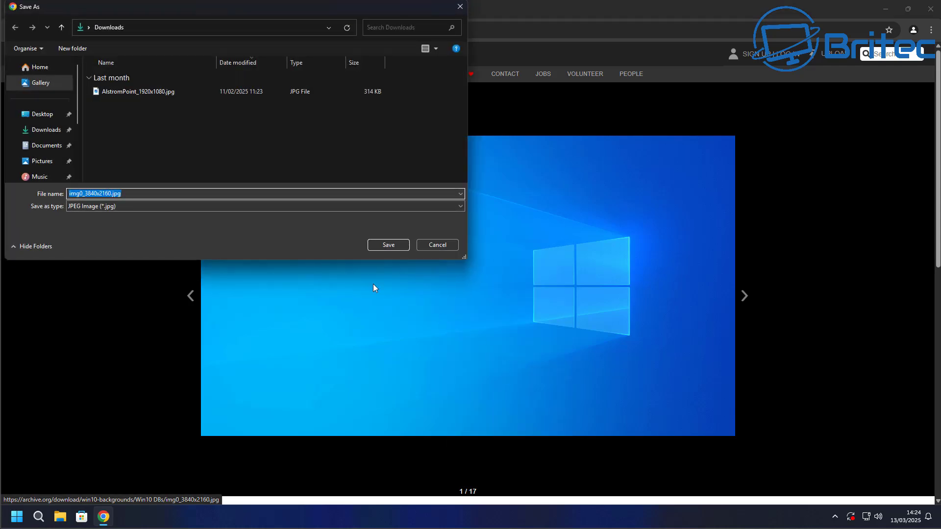
pyautogui.click(42, 114)
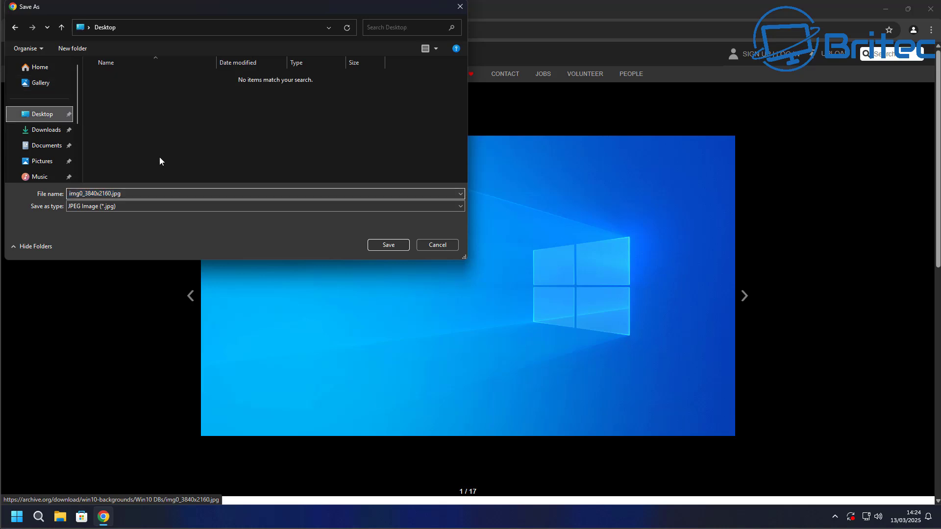
pyautogui.click(406, 247)
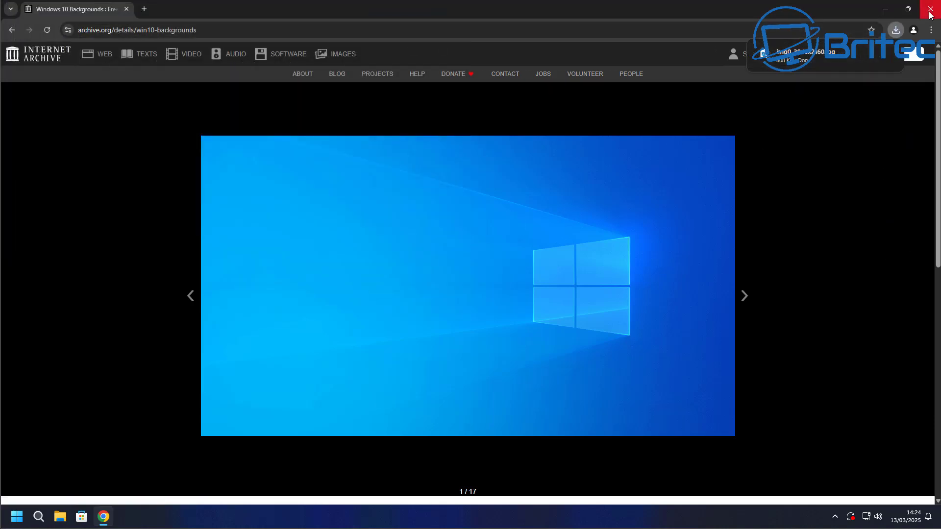
pyautogui.click(885, 9)
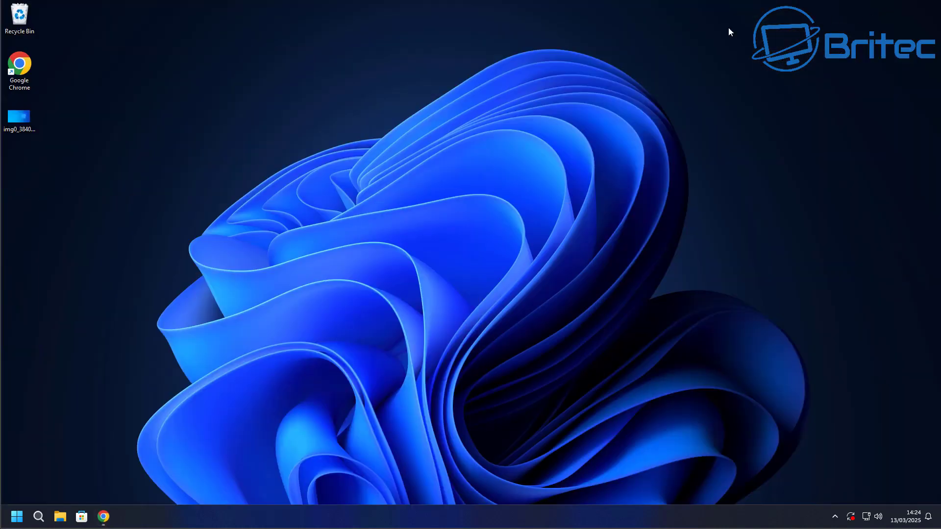
# Set the saved img0_3840x2160.jpg image as the desktop background
pyautogui.rightClick(19, 117)
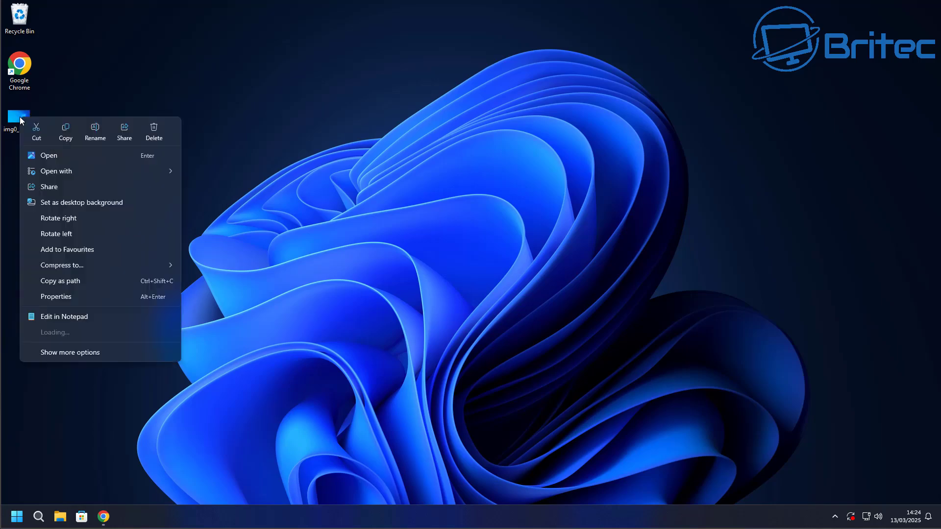
pyautogui.click(76, 206)
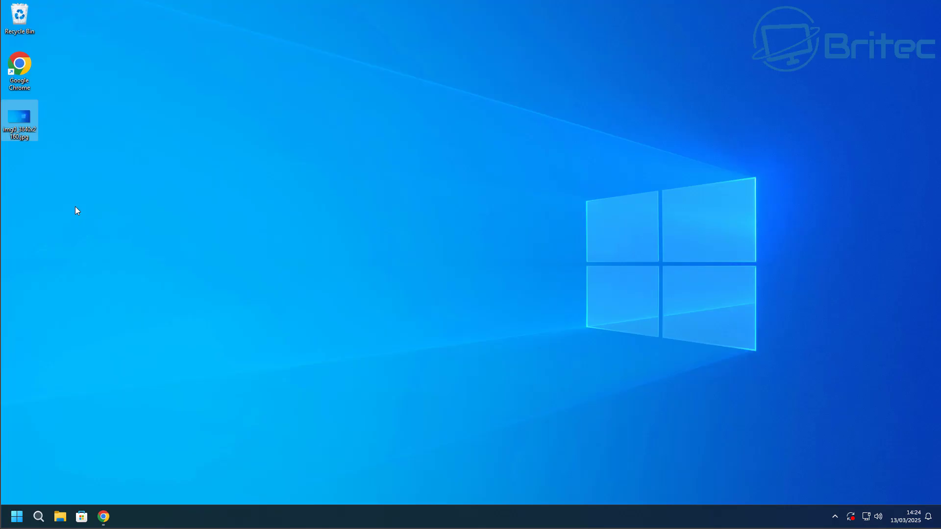
pyautogui.rightClick(28, 118)
pyautogui.click(165, 134)
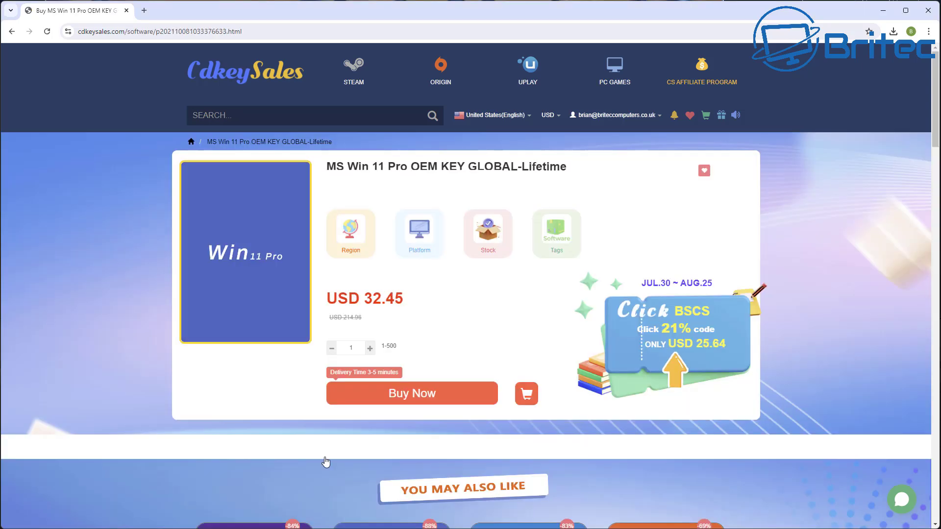
# Order one MS Win 11 Pro OEM key on CdkeySales with promotion code BR09 applied
pyautogui.click(400, 396)
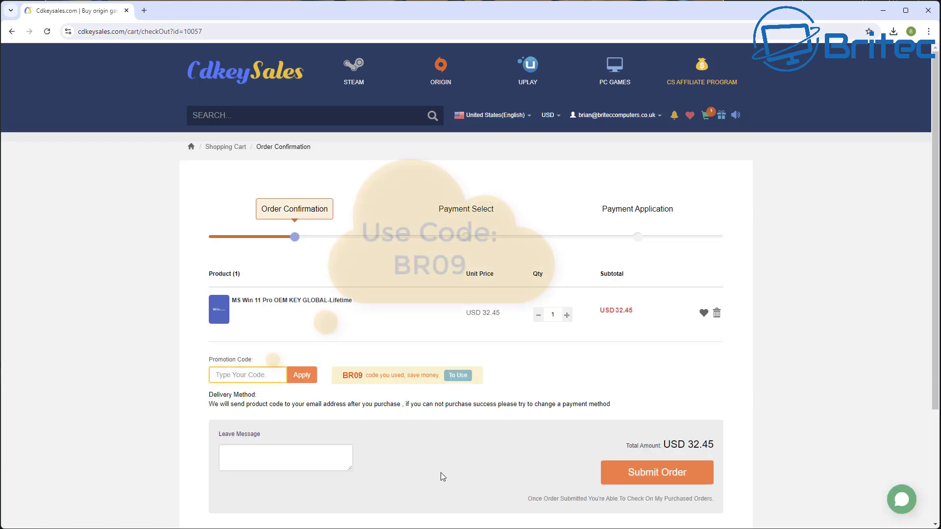
pyautogui.write('BR')
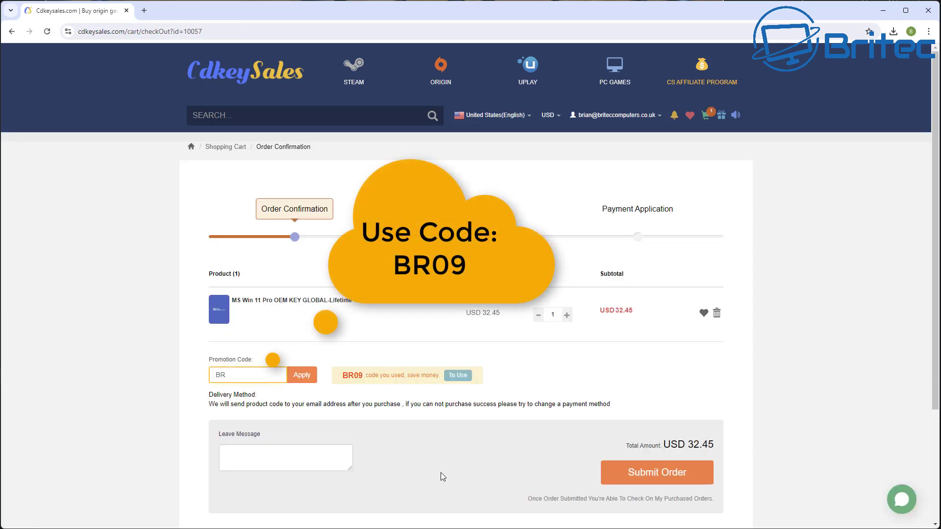
pyautogui.write('09')
pyautogui.click(302, 376)
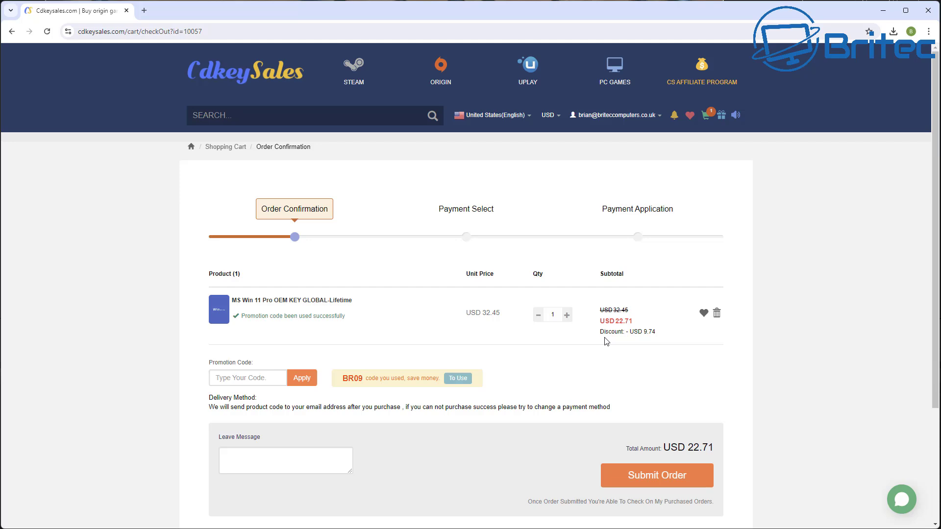
pyautogui.click(684, 476)
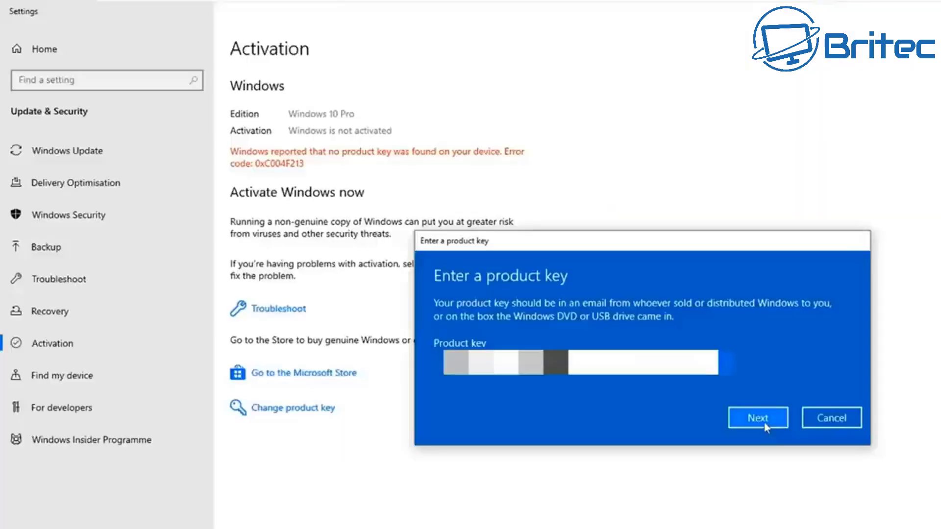
# Submit the entered product key and activate Windows
pyautogui.click(764, 423)
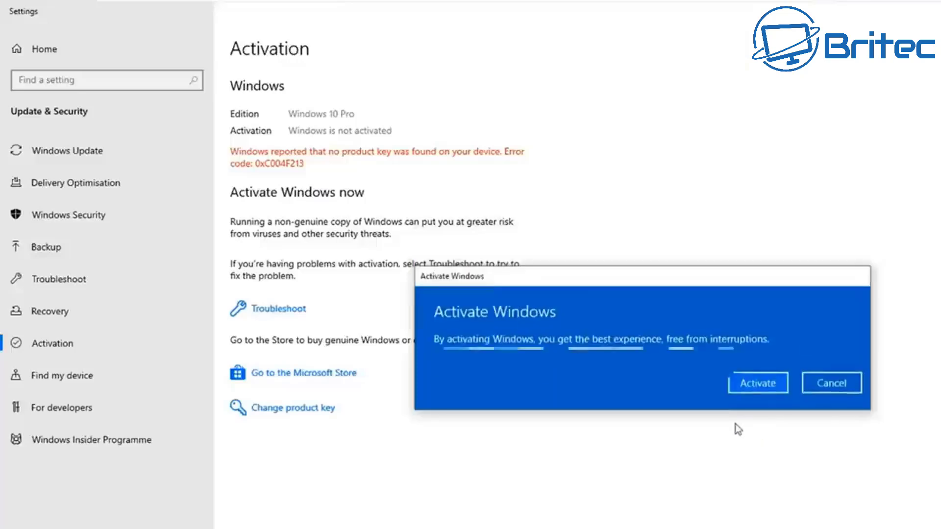
pyautogui.click(758, 383)
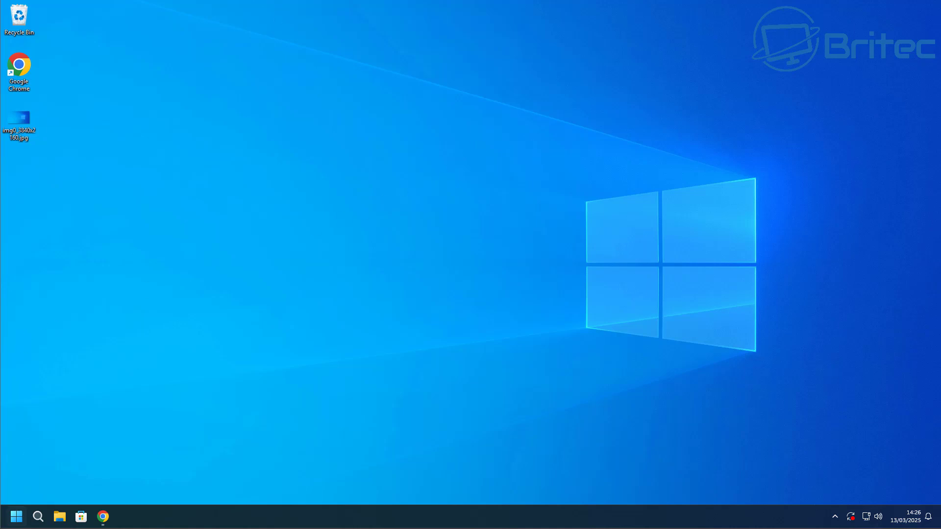
# Search for regedit, open the Registry Editor and allow it to make changes
pyautogui.click(22, 519)
pyautogui.write('regedit')
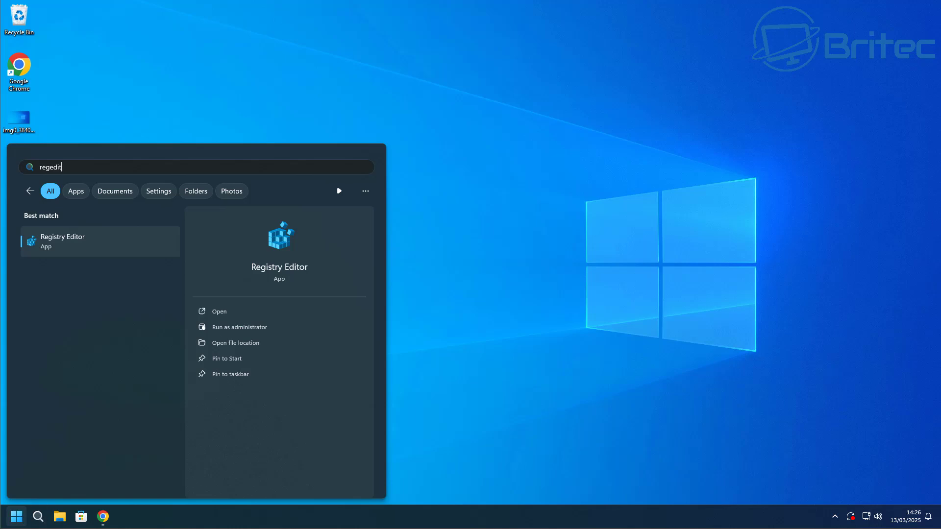
pyautogui.click(94, 236)
pyautogui.hotkey('alt', 'y')
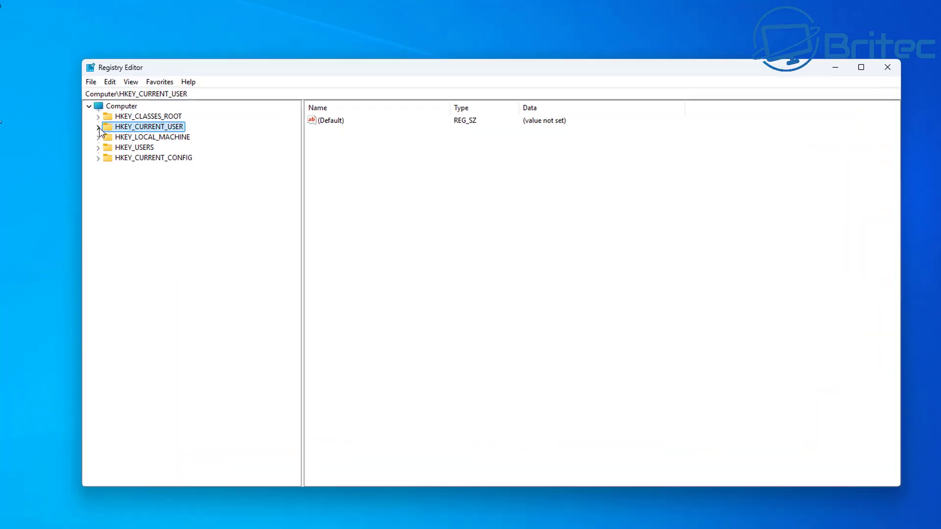
# Expand the registry tree to HKEY_CURRENT_USER\Software\Classes\CLSID and show the keys inside CLSID
pyautogui.click(118, 137)
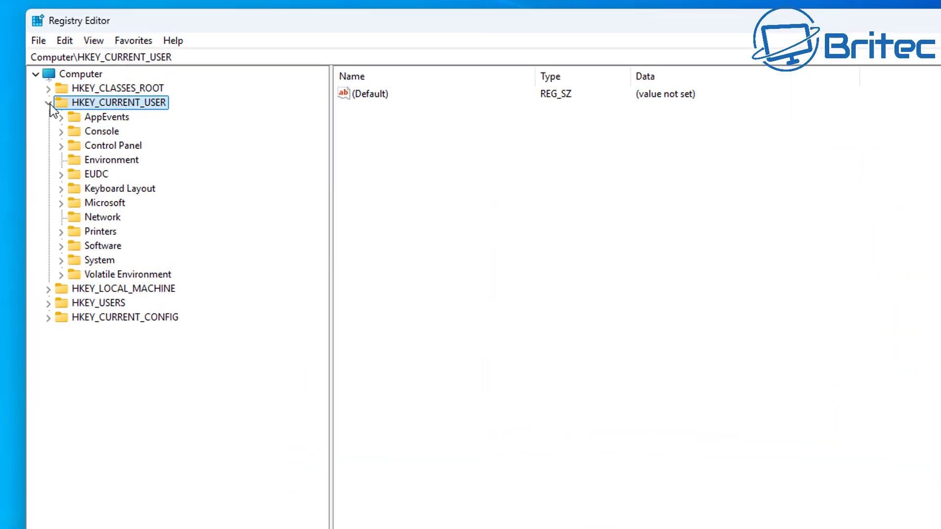
pyautogui.click(109, 247)
pyautogui.click(59, 248)
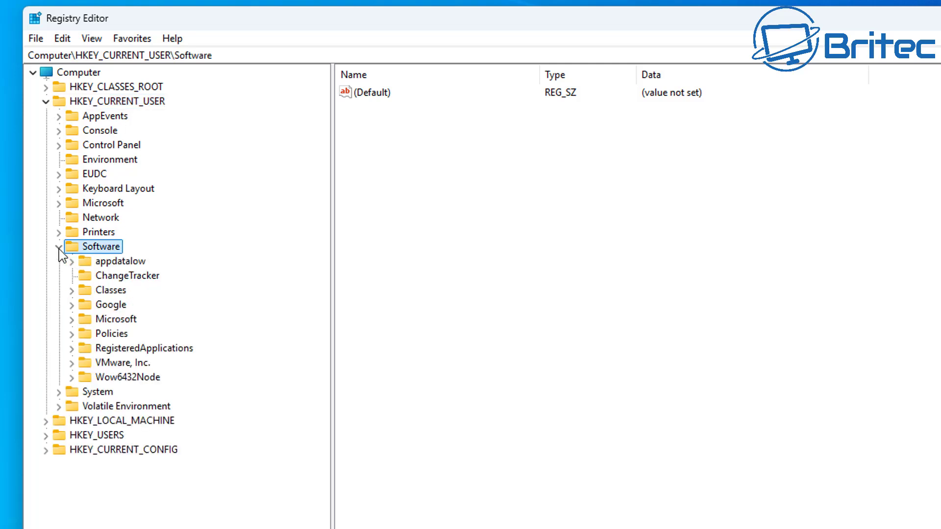
pyautogui.click(111, 291)
pyautogui.click(71, 291)
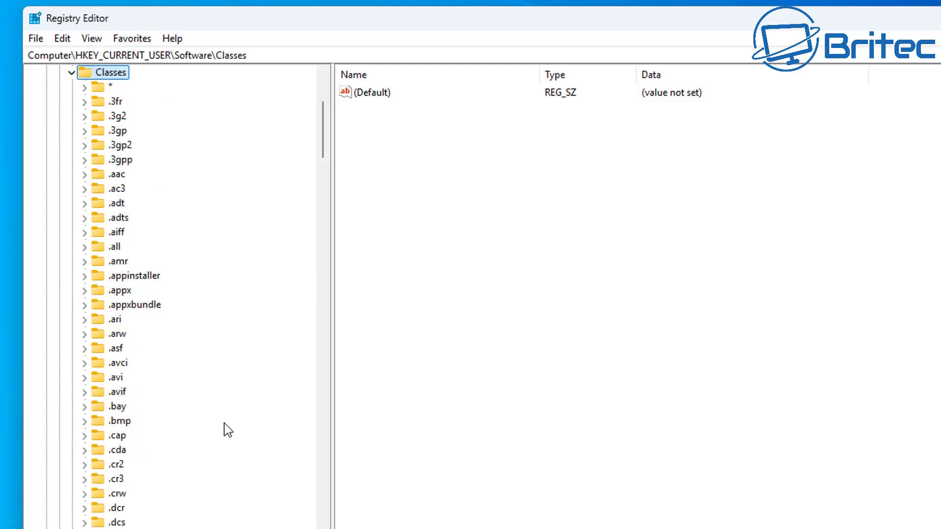
pyautogui.moveTo(327, 138); pyautogui.dragTo(310, 458)
pyautogui.click(125, 246)
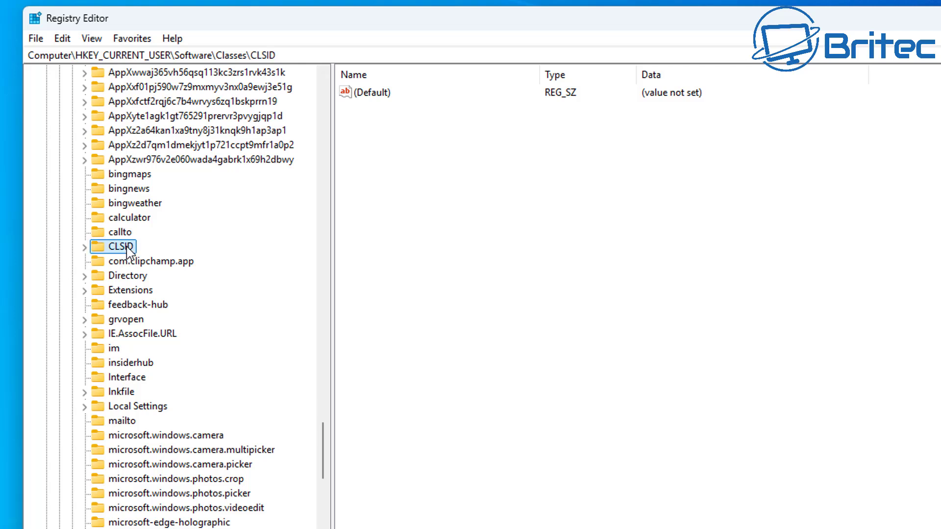
pyautogui.click(86, 252)
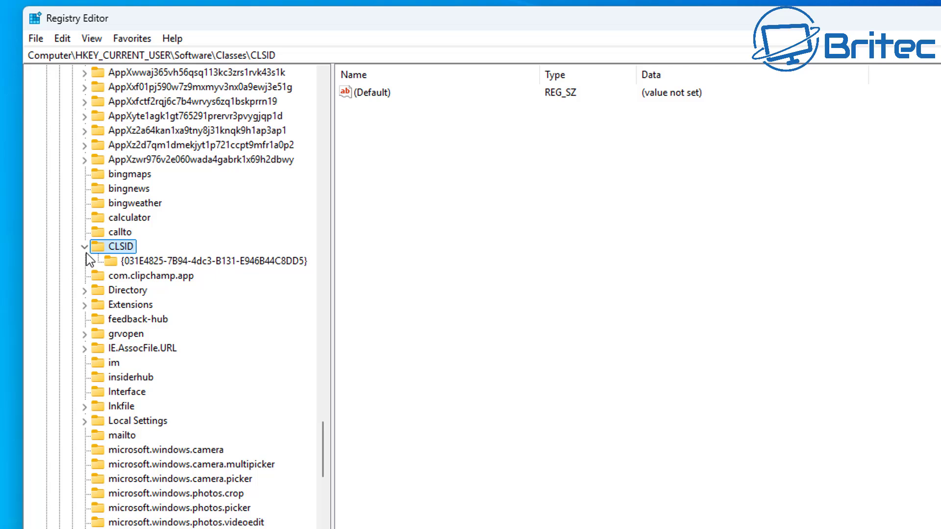
pyautogui.click(86, 252)
pyautogui.click(86, 252)
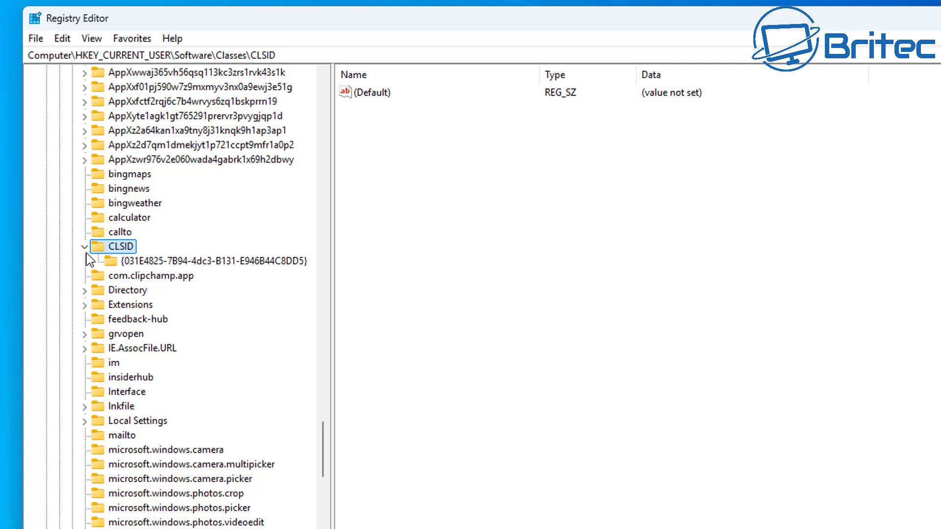
# Create a new key under CLSID named {86CA1AA0-34AA-4E8B-A509-50C905BAE2A2}
pyautogui.rightClick(117, 246)
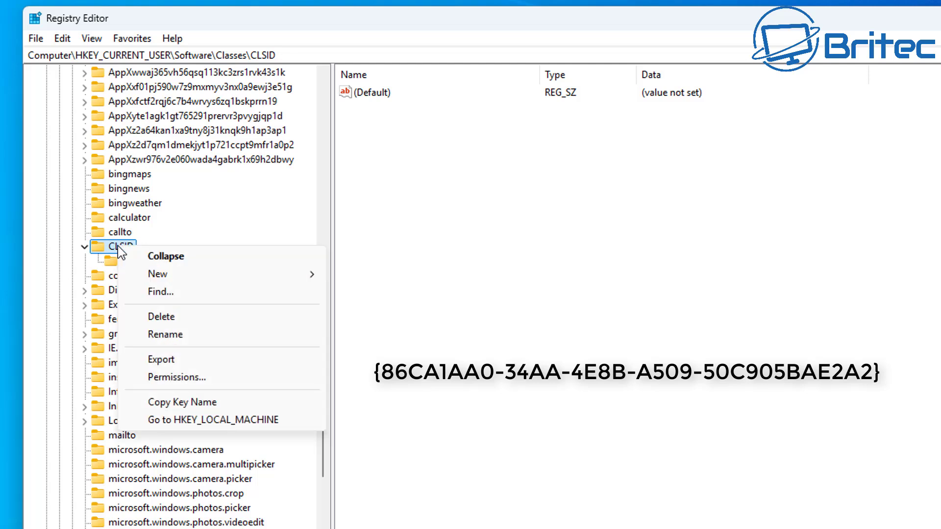
pyautogui.moveTo(167, 275)
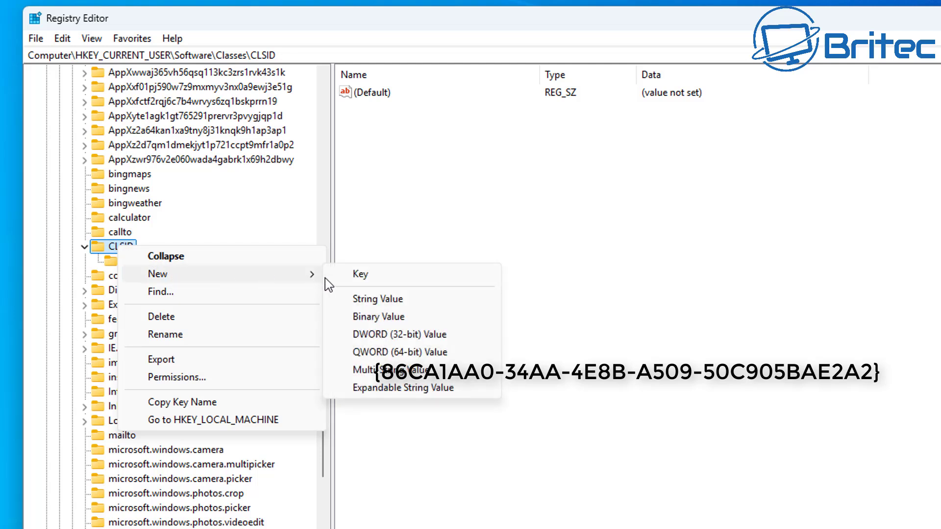
pyautogui.click(363, 278)
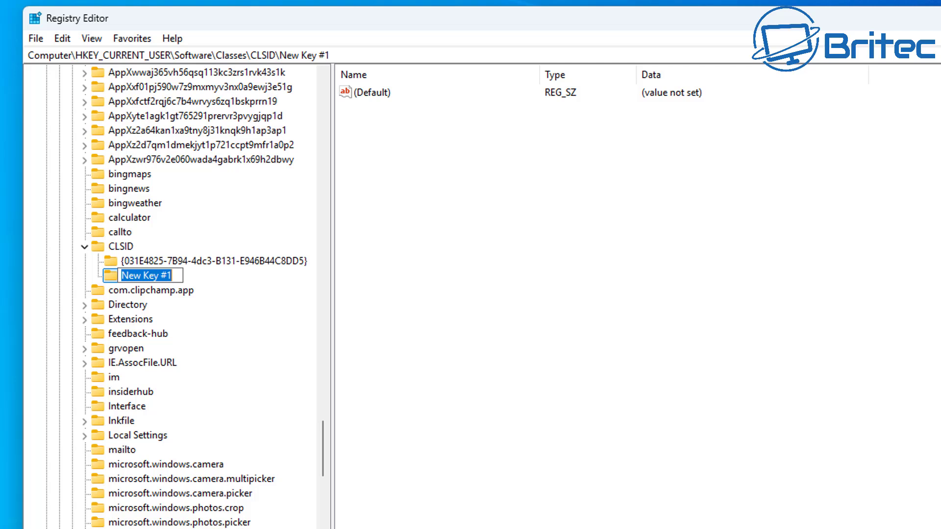
pyautogui.rightClick(166, 271)
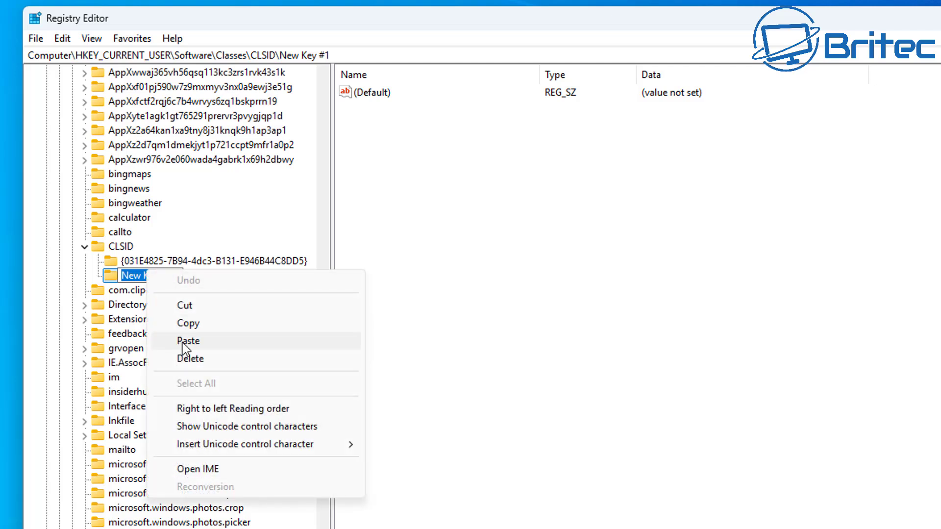
pyautogui.click(186, 339)
pyautogui.press('Return')
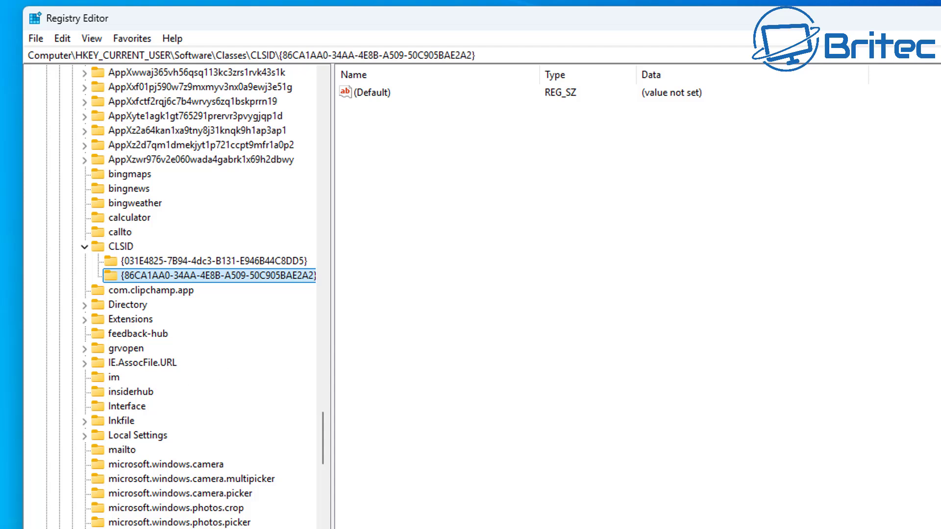
# Create a subkey named InprocServer32 under the {86CA1AA0-34AA-4E8B-A509-50C905BAE2A2} key
pyautogui.rightClick(169, 279)
pyautogui.moveTo(212, 314)
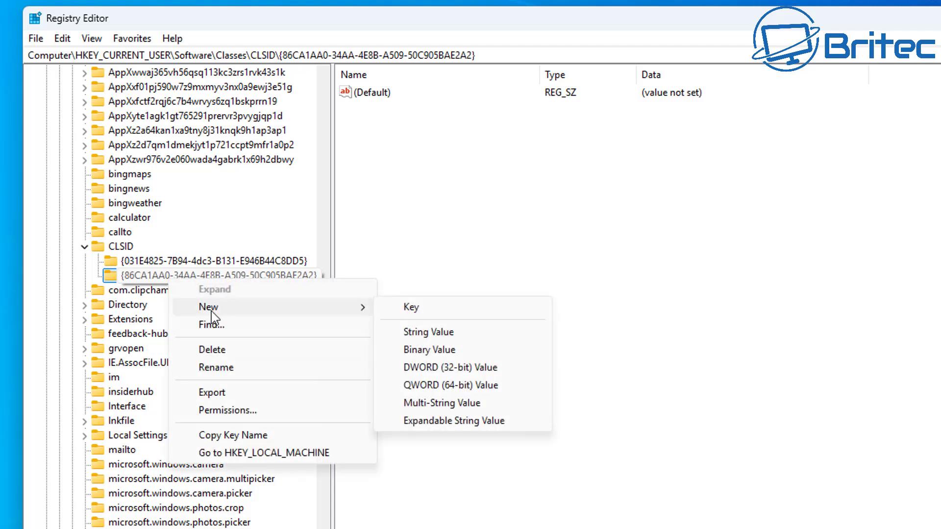
pyautogui.click(423, 307)
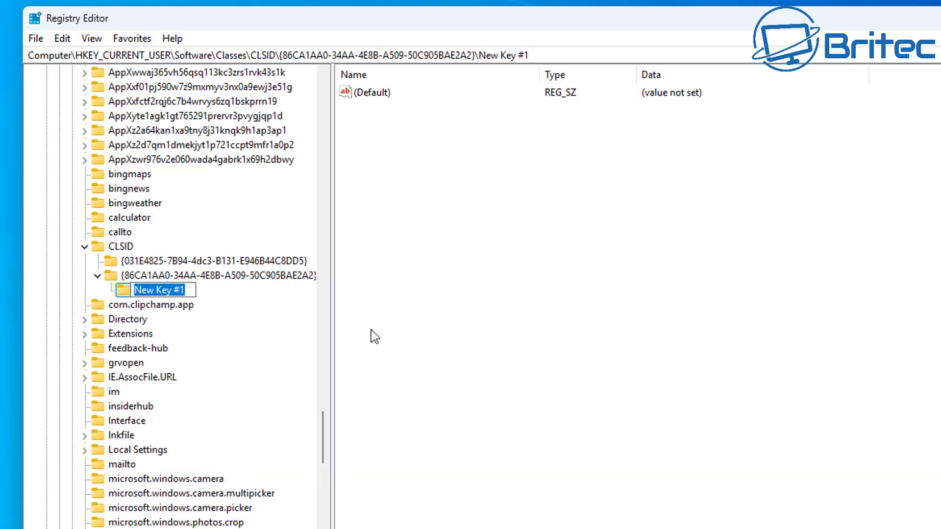
pyautogui.press('BackSpace')
pyautogui.write('Inp')
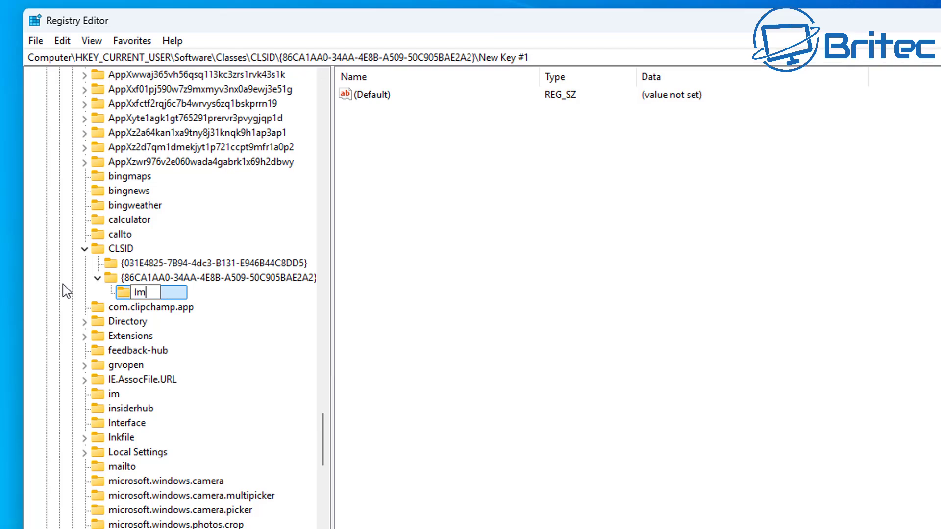
pyautogui.write('rocServer32')
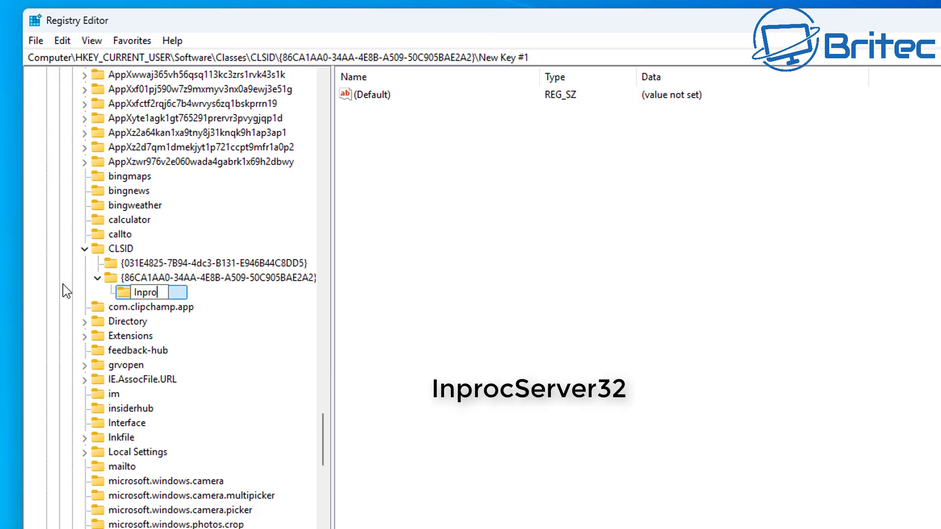
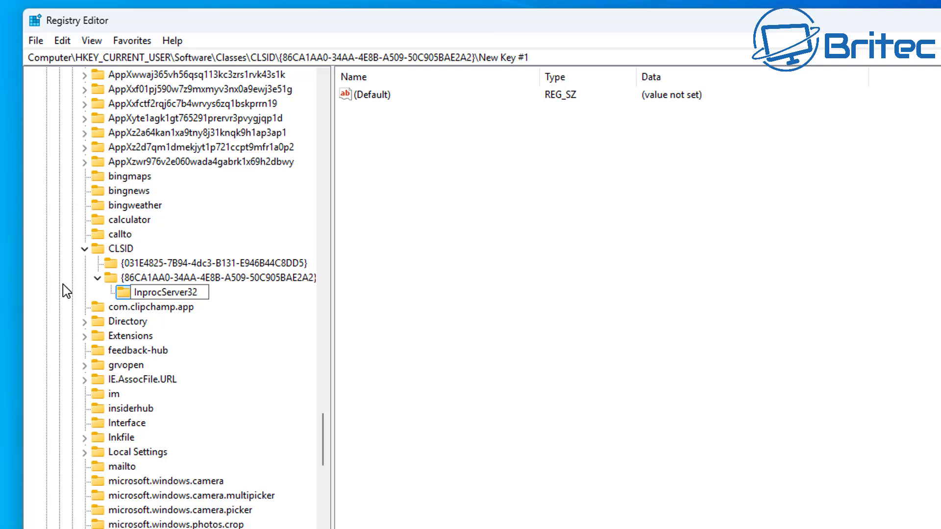
pyautogui.click(406, 357)
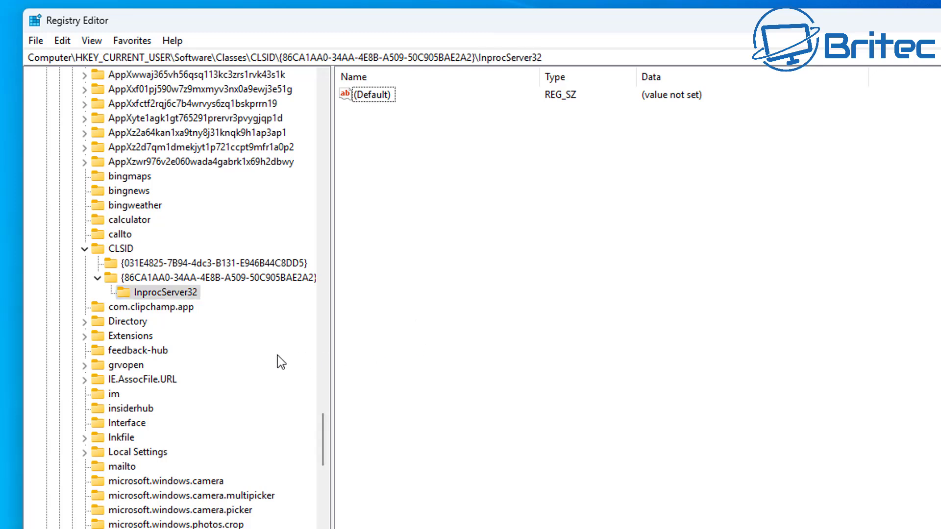
# Open the (Default) string value of InprocServer32 and save it with blank value data
pyautogui.click(132, 292)
pyautogui.click(494, 165)
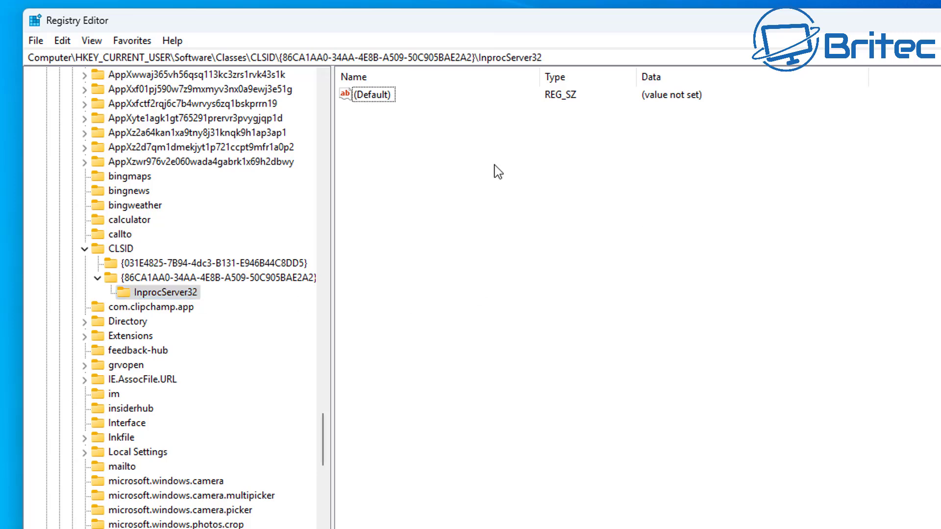
pyautogui.doubleClick(354, 95)
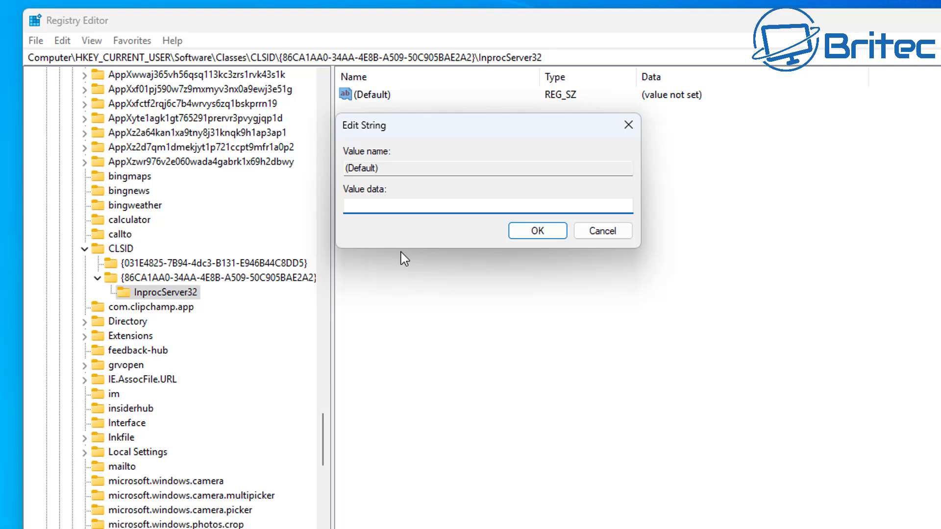
pyautogui.click(540, 230)
pyautogui.click(442, 266)
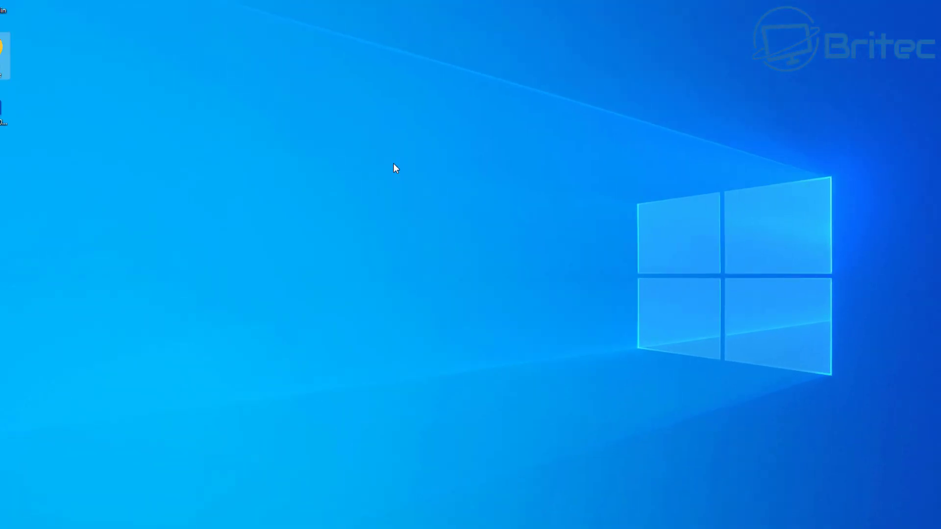
# In the taskbar settings, set Search to Search icon only and turn off Task view and Widgets
pyautogui.rightClick(236, 519)
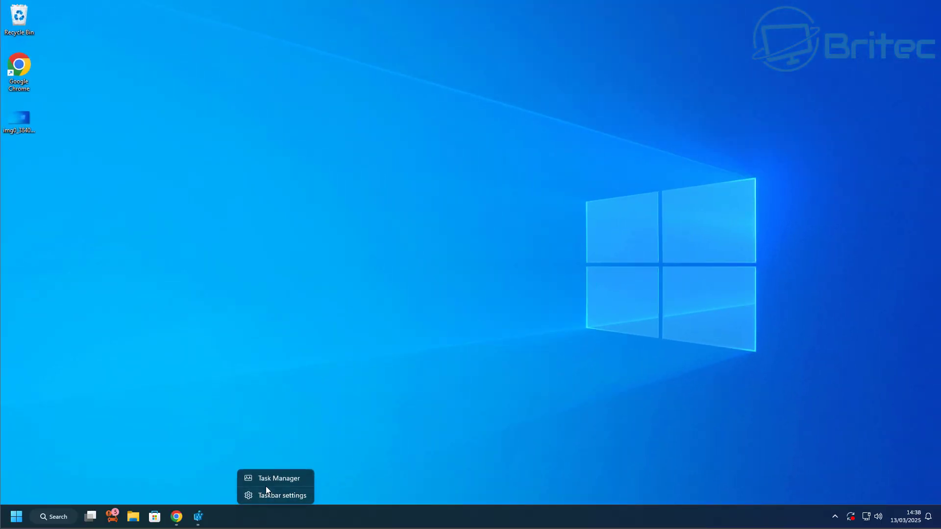
pyautogui.click(272, 494)
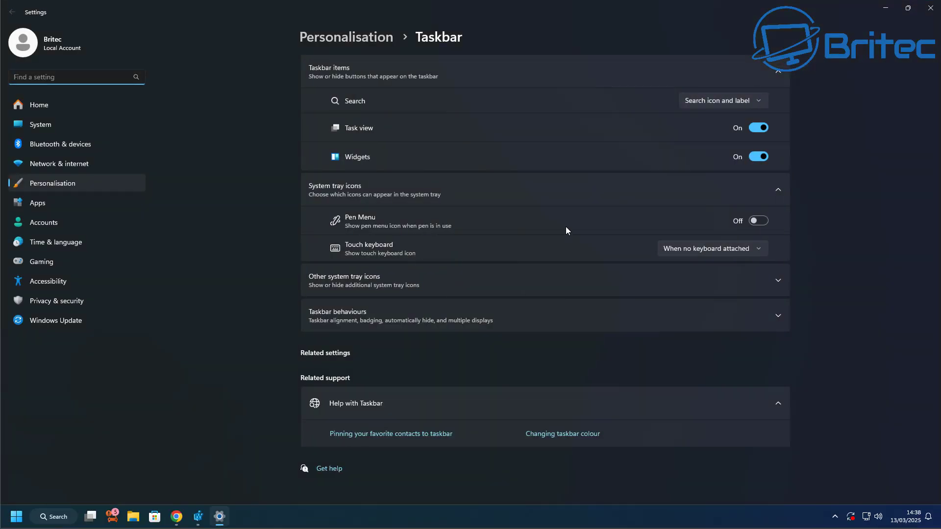
pyautogui.click(757, 100)
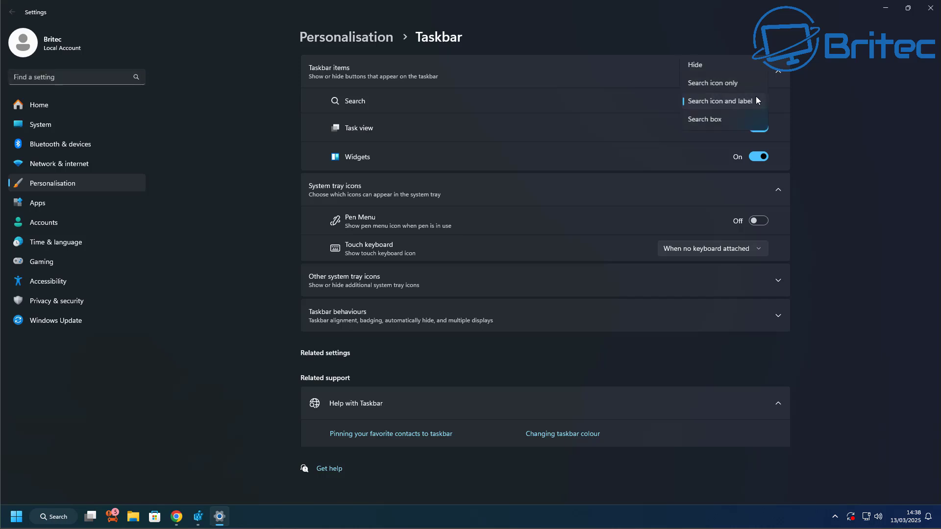
pyautogui.click(707, 84)
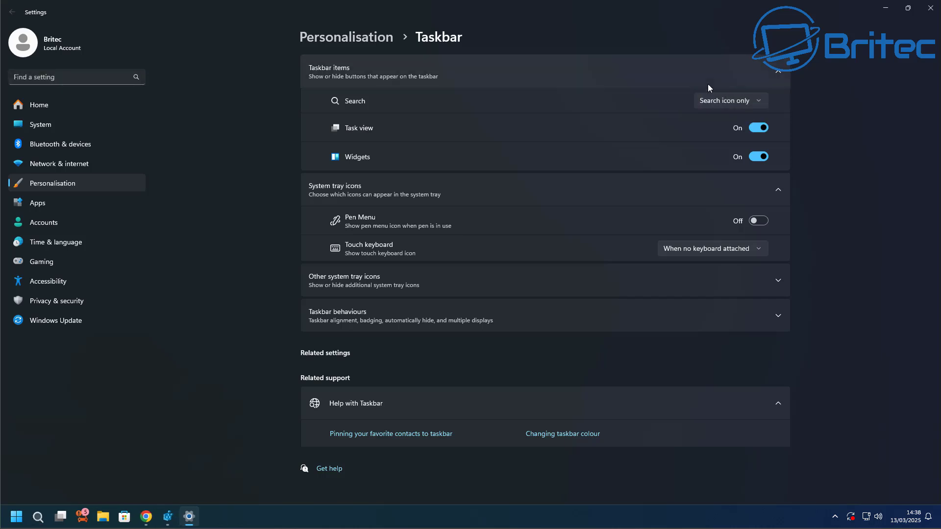
pyautogui.click(758, 128)
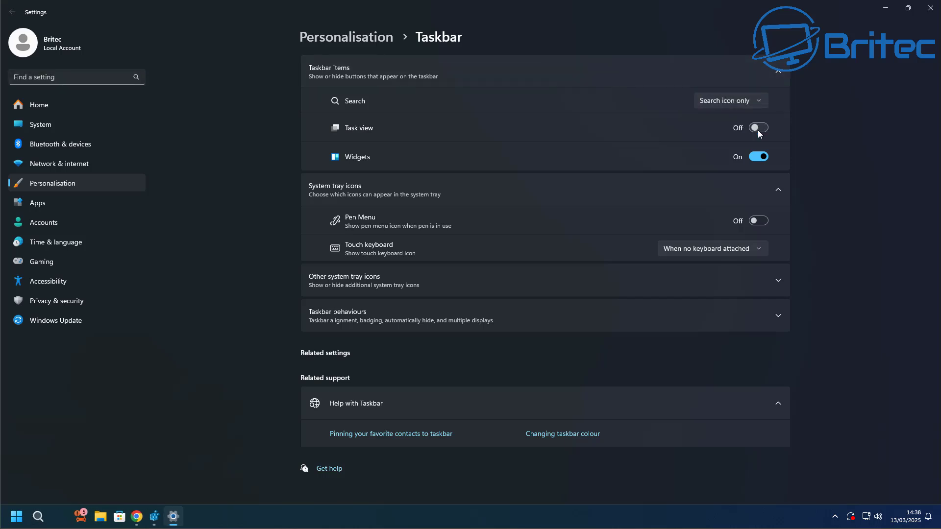
pyautogui.click(757, 158)
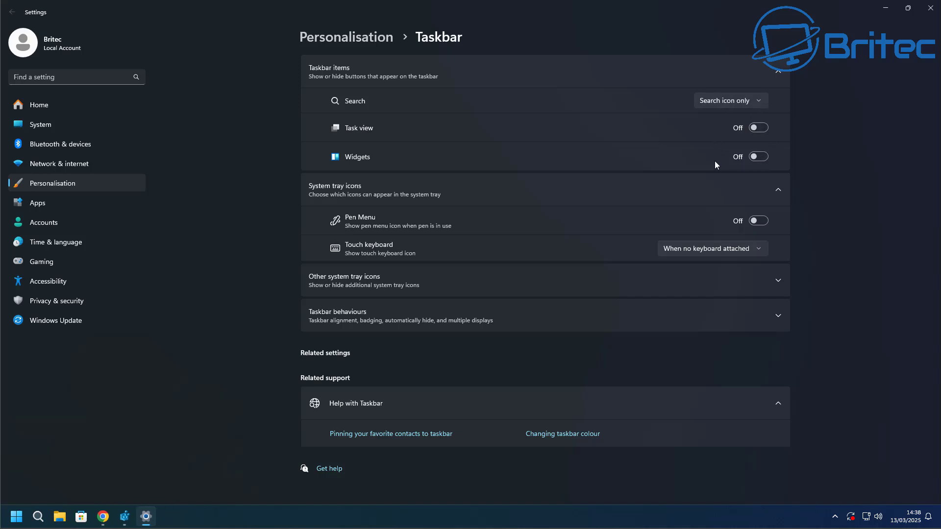
# Set the taskbar alignment to Left under Taskbar behaviours, review the remaining options and close Settings
pyautogui.click(678, 322)
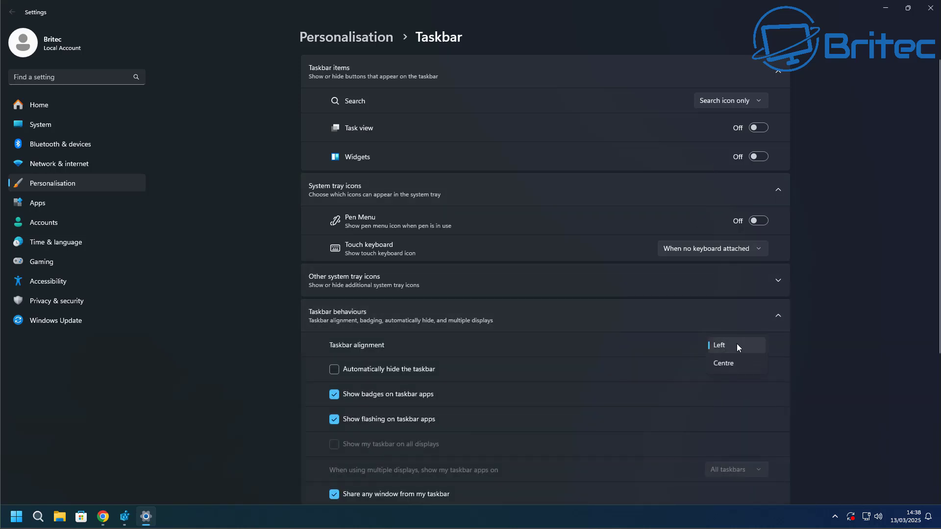
pyautogui.click(737, 346)
pyautogui.scroll(-2, 614, 395)
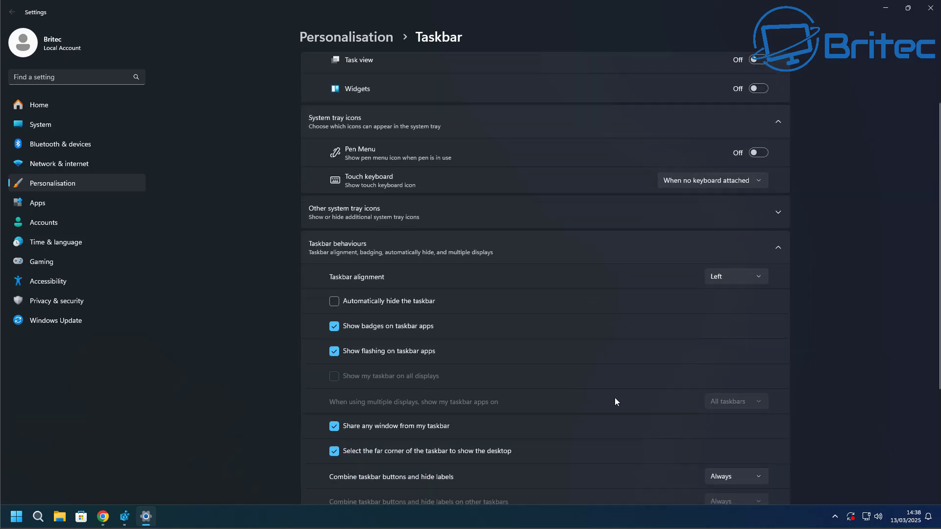
pyautogui.scroll(-3, 614, 398)
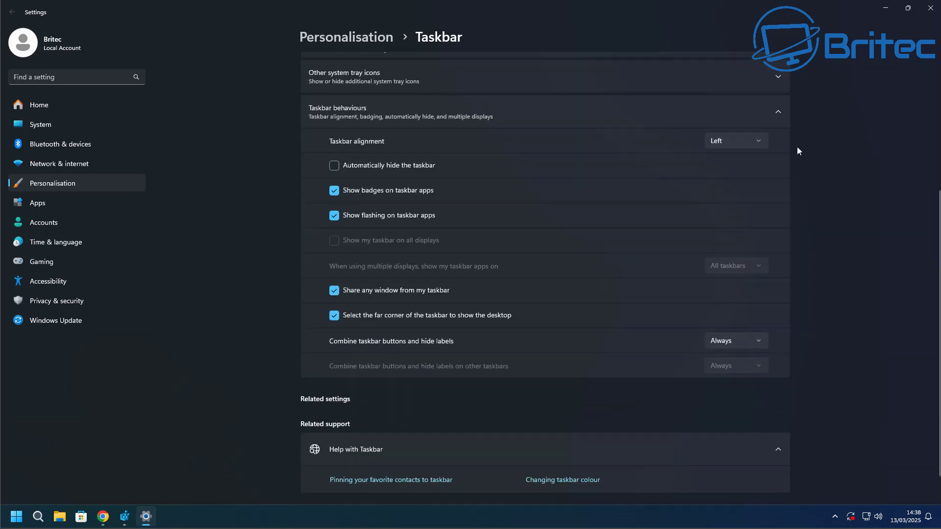
pyautogui.click(930, 7)
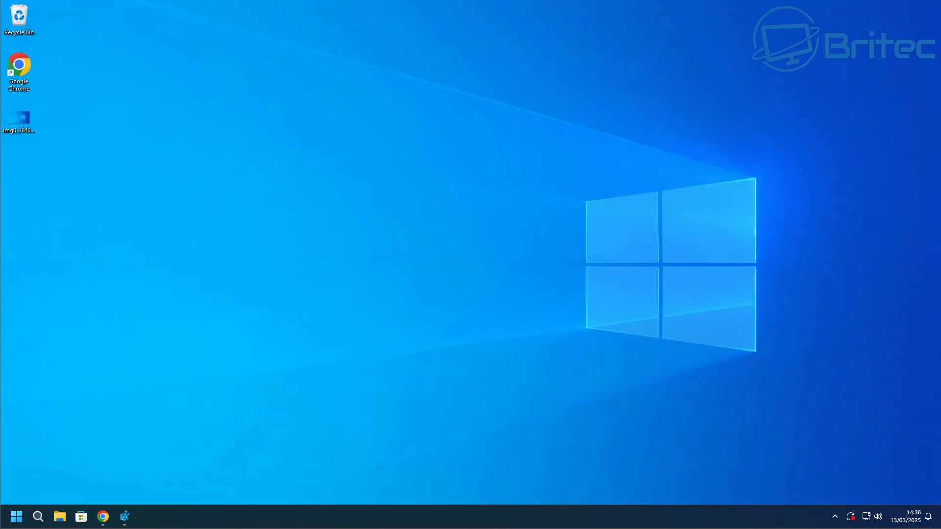
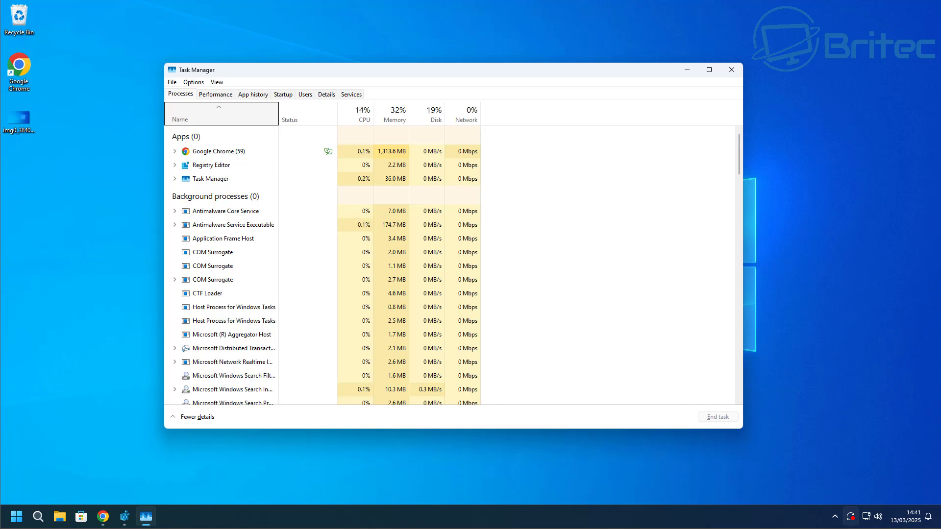
# Close Task Manager and start a new desktop shortcut with taskmgr -d as the item location
pyautogui.moveTo(850, 516)
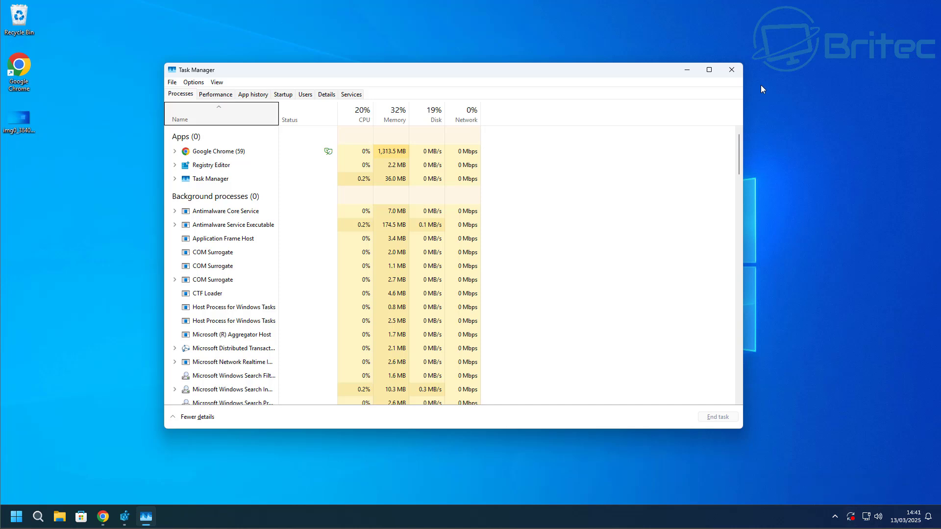
pyautogui.click(731, 70)
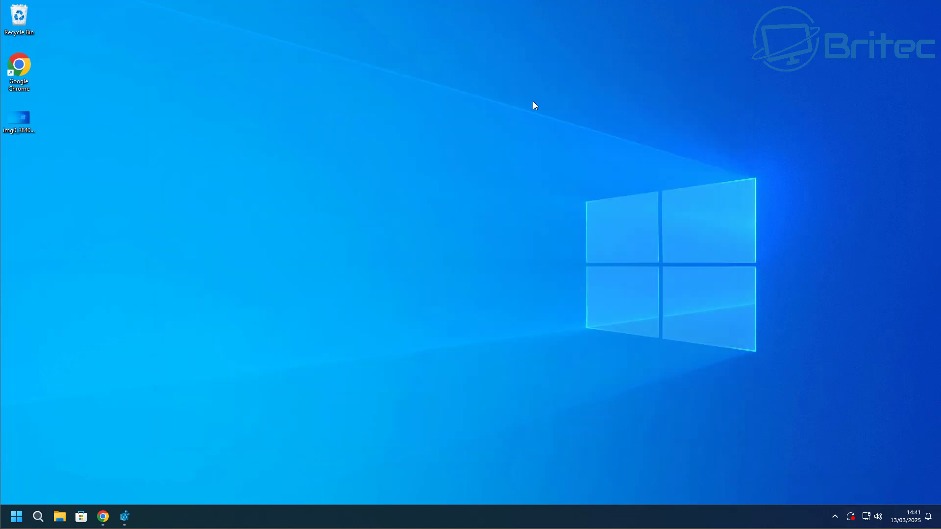
pyautogui.rightClick(289, 172)
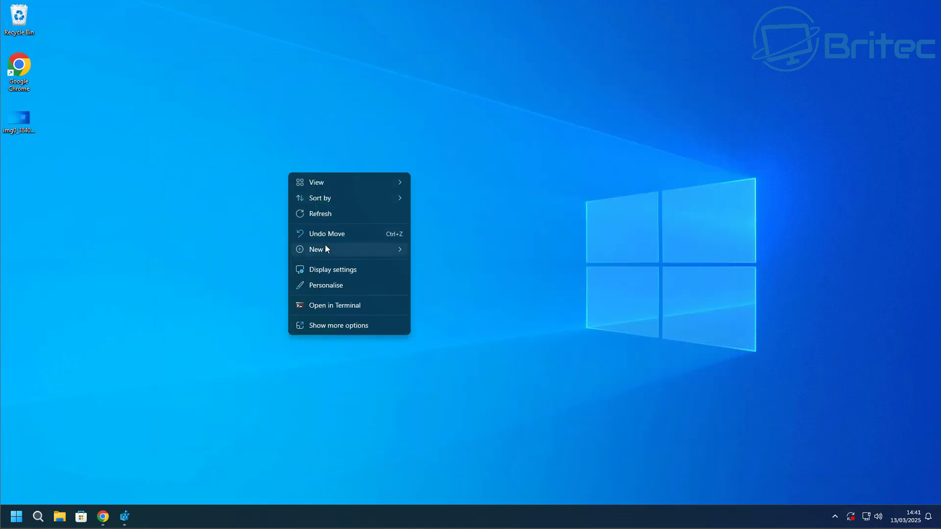
pyautogui.moveTo(325, 245)
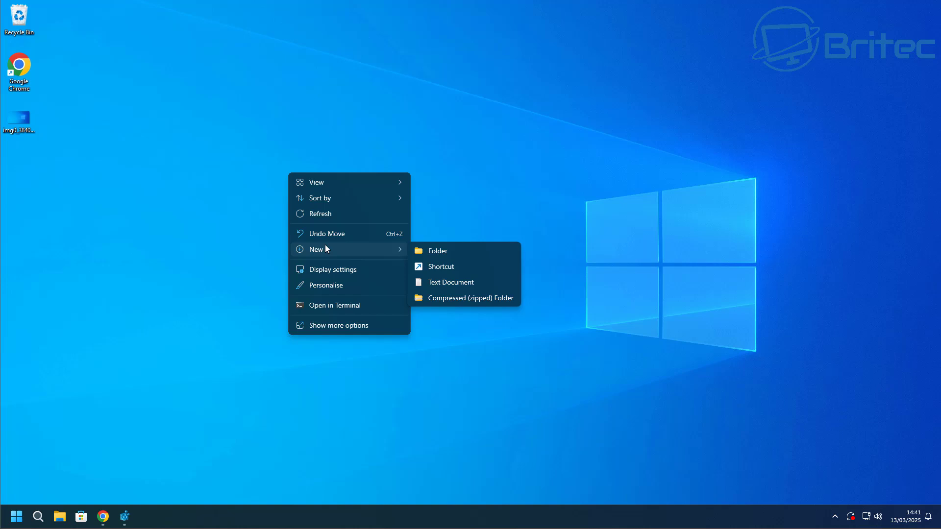
pyautogui.click(431, 269)
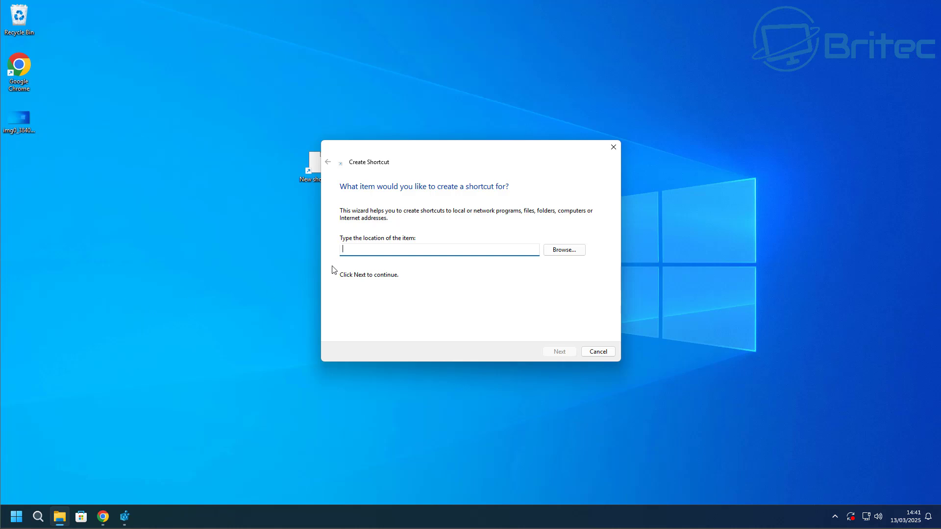
pyautogui.write('taskmgr -d')
pyautogui.click(561, 352)
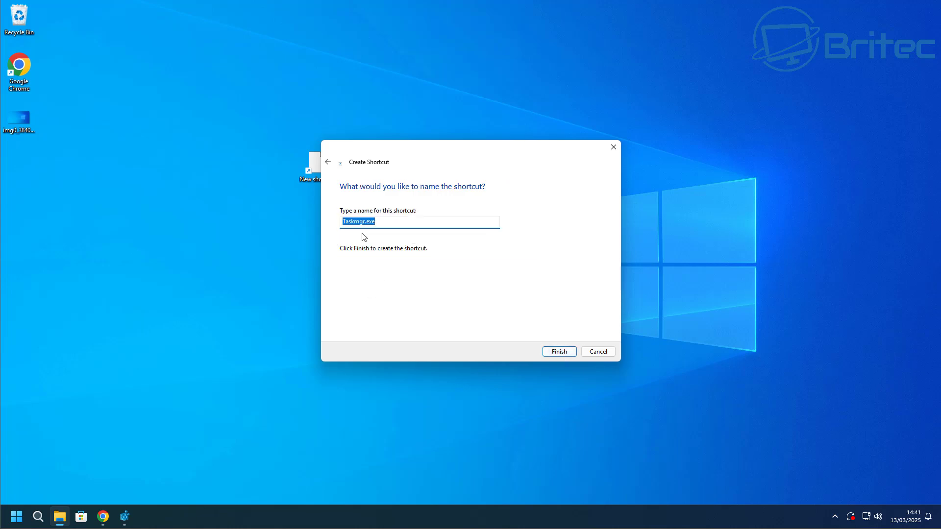
# Name the shortcut Task Manager, finish creating it and place it below the image file on the desktop
pyautogui.click(389, 223)
pyautogui.press('BackSpace')
pyautogui.press('BackSpace')
pyautogui.press('BackSpace')
pyautogui.press('BackSpace')
pyautogui.press('BackSpace')
pyautogui.press('BackSpace')
pyautogui.press('BackSpace')
pyautogui.write('k Man')
pyautogui.click(564, 352)
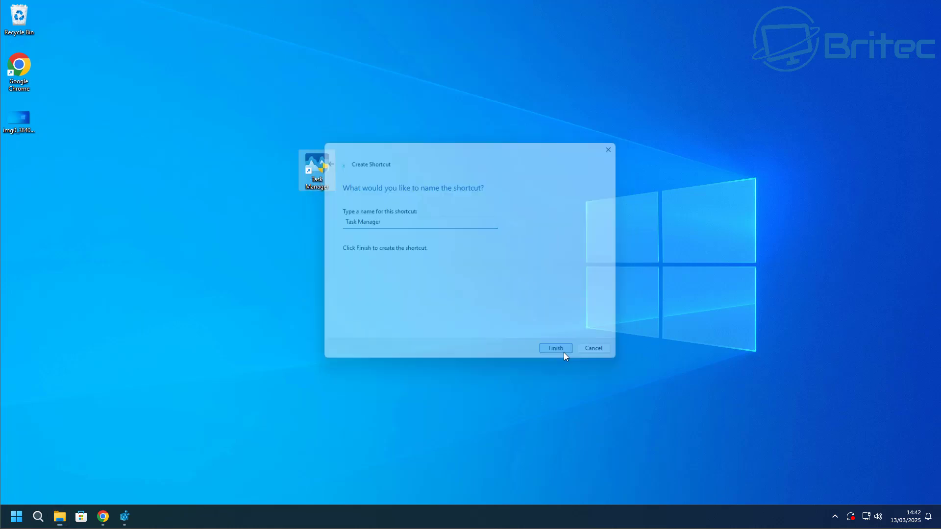
pyautogui.moveTo(305, 163); pyautogui.dragTo(131, 193)
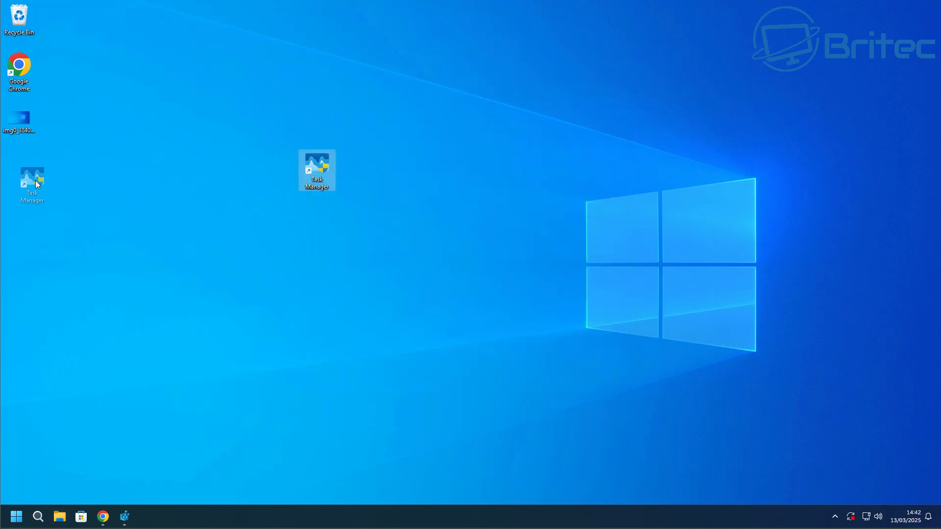
pyautogui.moveTo(37, 184); pyautogui.dragTo(38, 185)
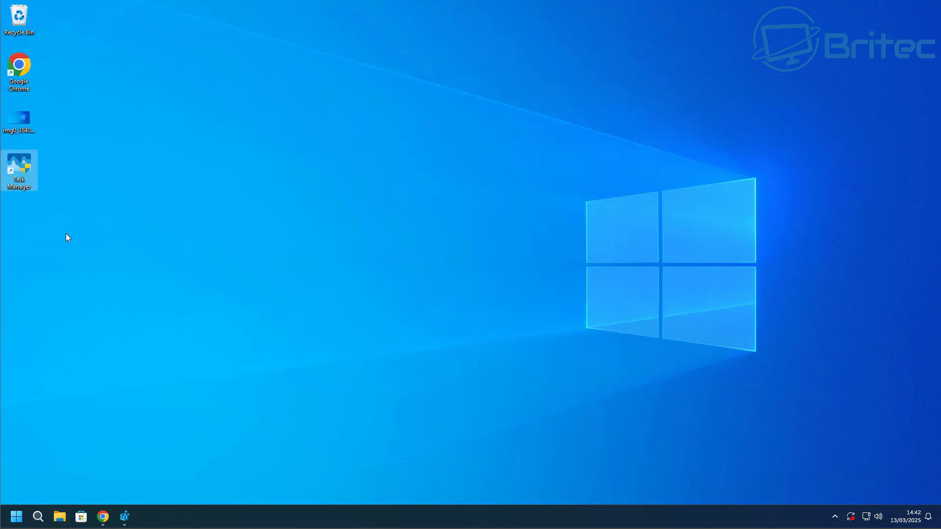
# Test the Task Manager desktop shortcut by launching it twice and closing the window each time
pyautogui.doubleClick(23, 166)
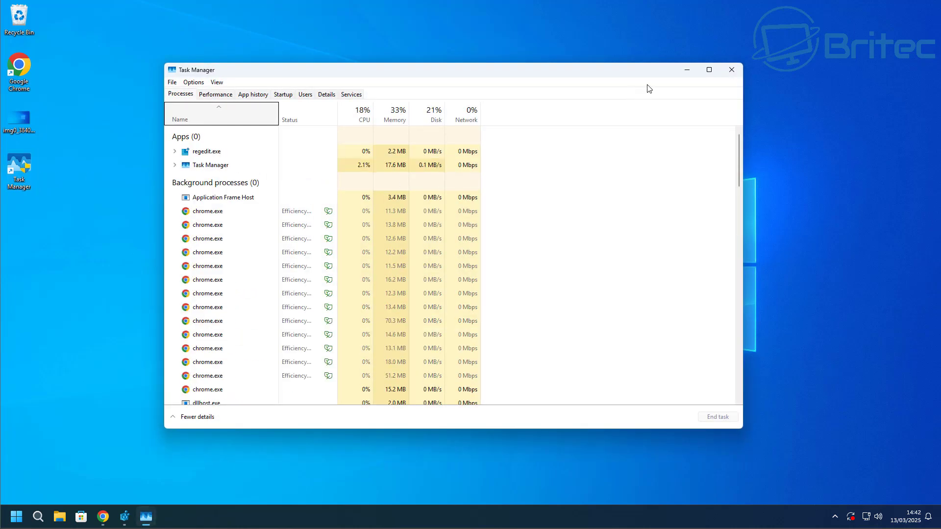
pyautogui.click(729, 71)
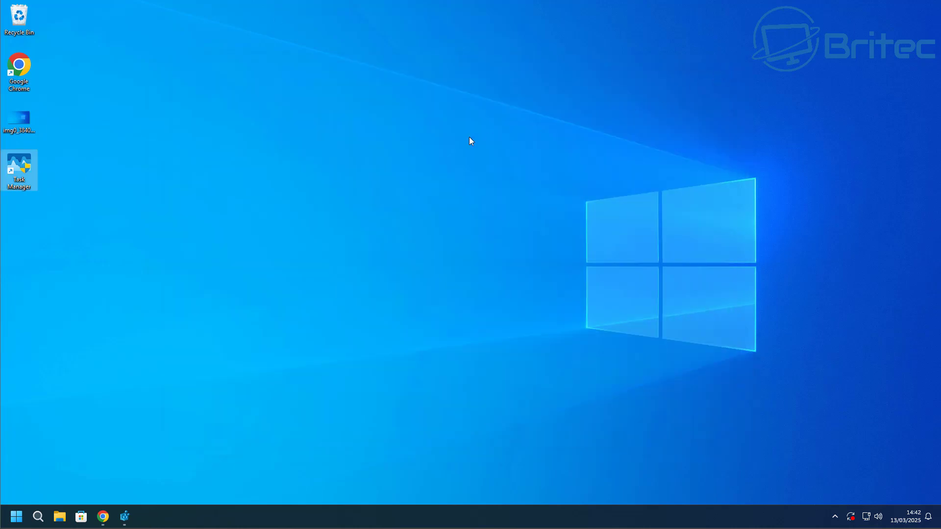
pyautogui.doubleClick(28, 166)
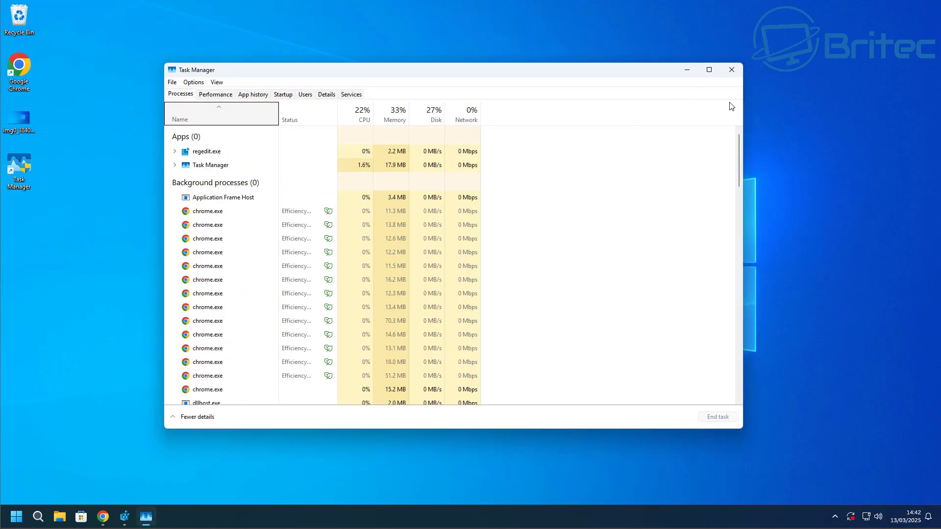
pyautogui.click(732, 70)
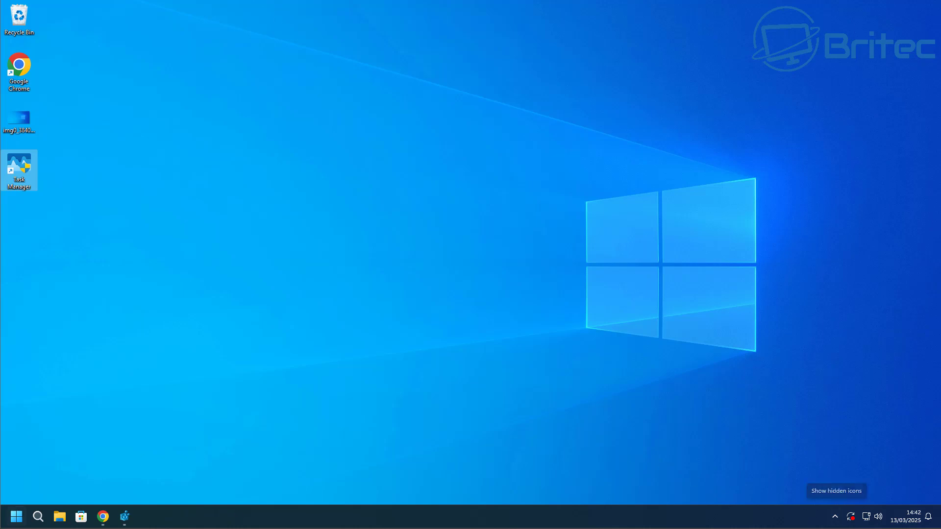
# Check the current Start menu, open a new Chrome window and search Google for start11
pyautogui.click(15, 519)
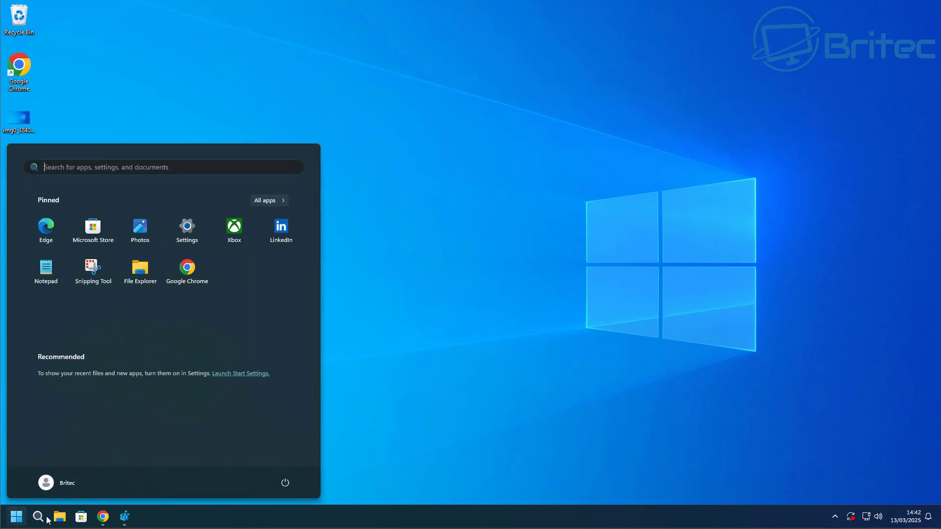
pyautogui.click(512, 393)
pyautogui.rightClick(104, 516)
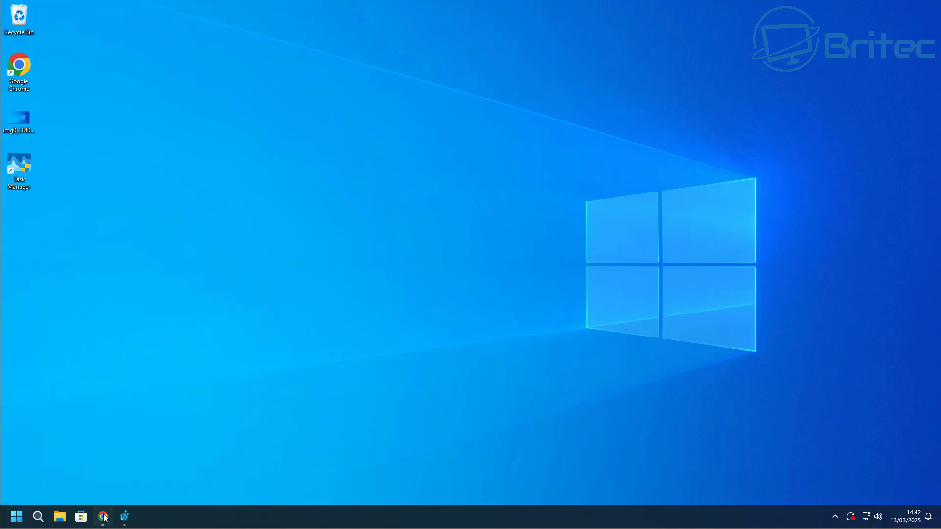
pyautogui.click(98, 456)
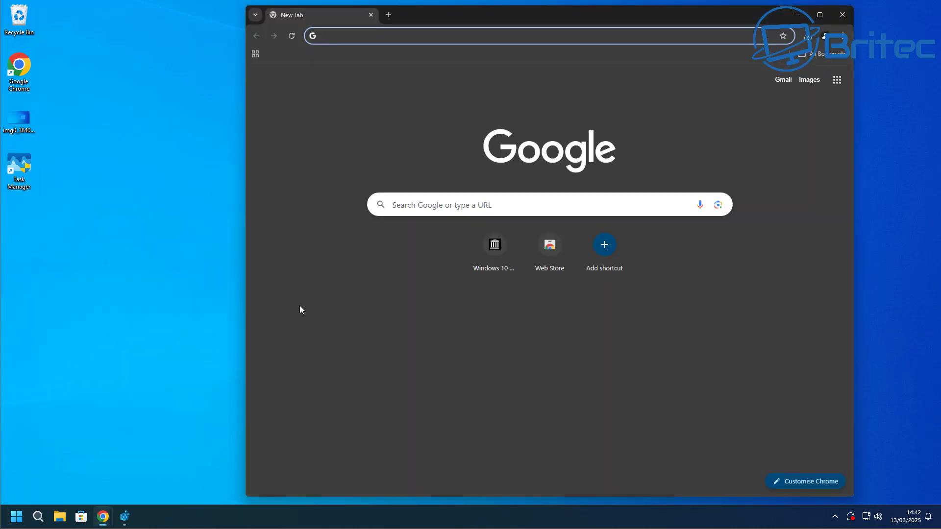
pyautogui.write('start11')
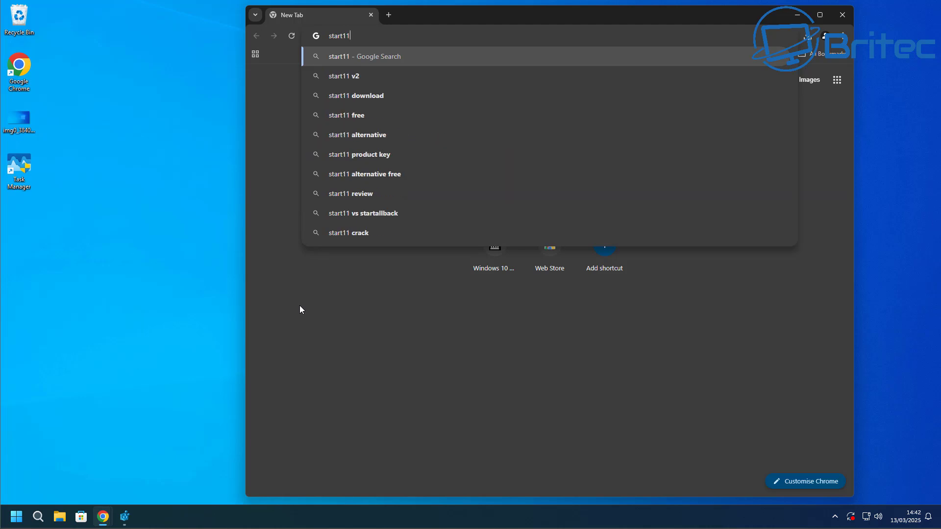
pyautogui.press('Return')
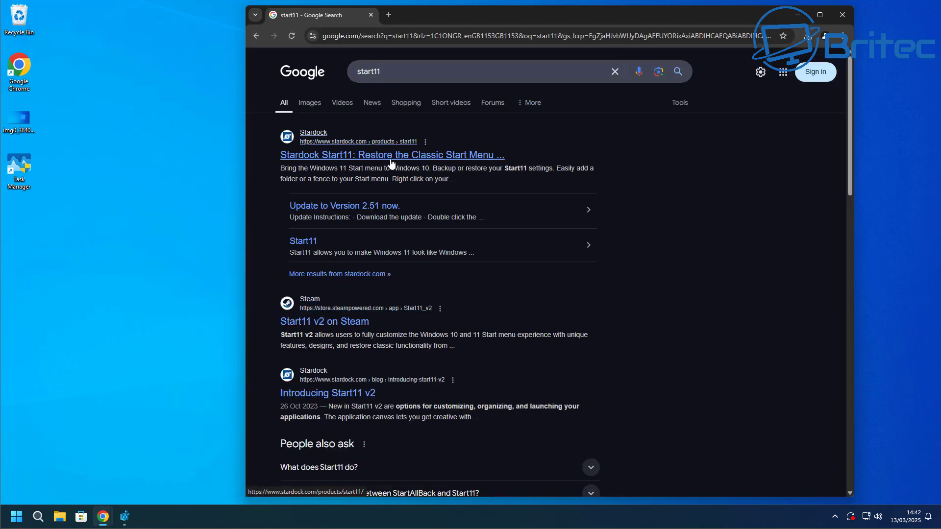
# Open Stardock's Start11 product page in a maximized window and get the free trial version
pyautogui.click(392, 163)
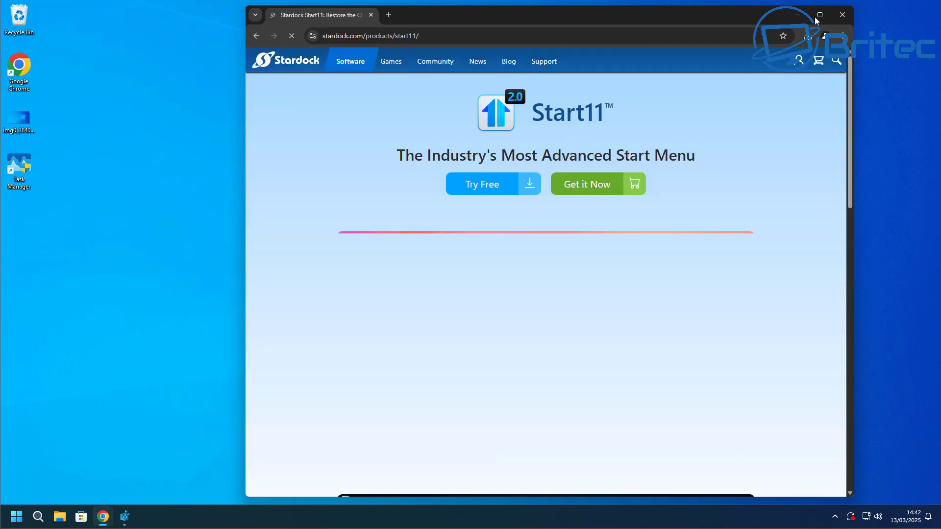
pyautogui.click(819, 15)
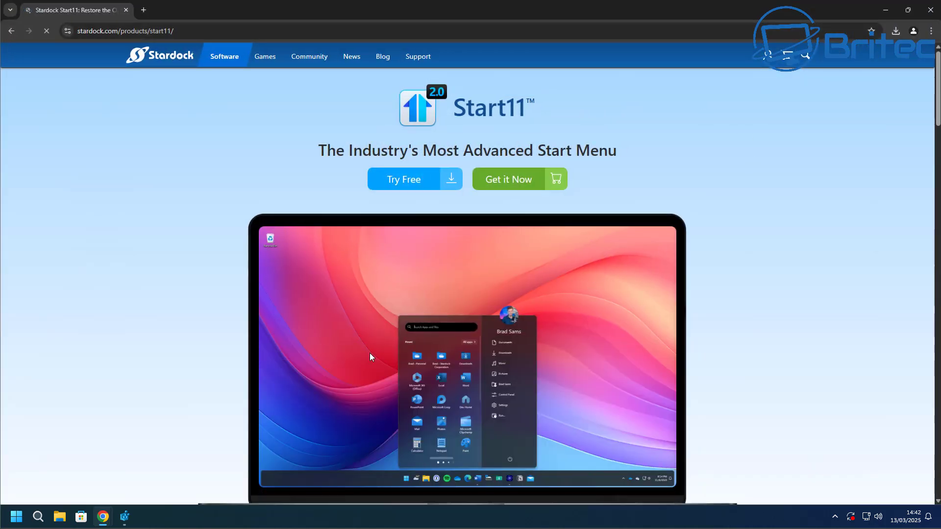
pyautogui.click(397, 184)
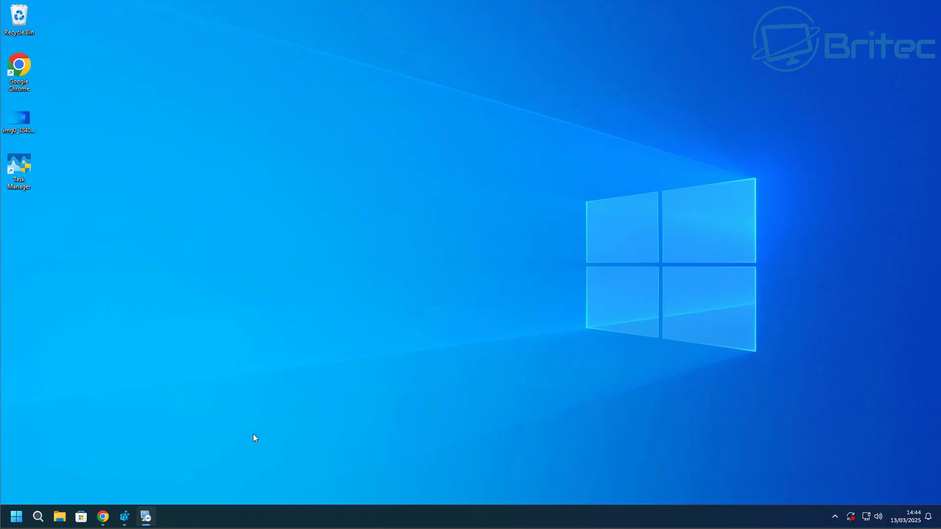
# Agree to the license terms in the Start11 v2 setup and proceed through the installation
pyautogui.click(322, 309)
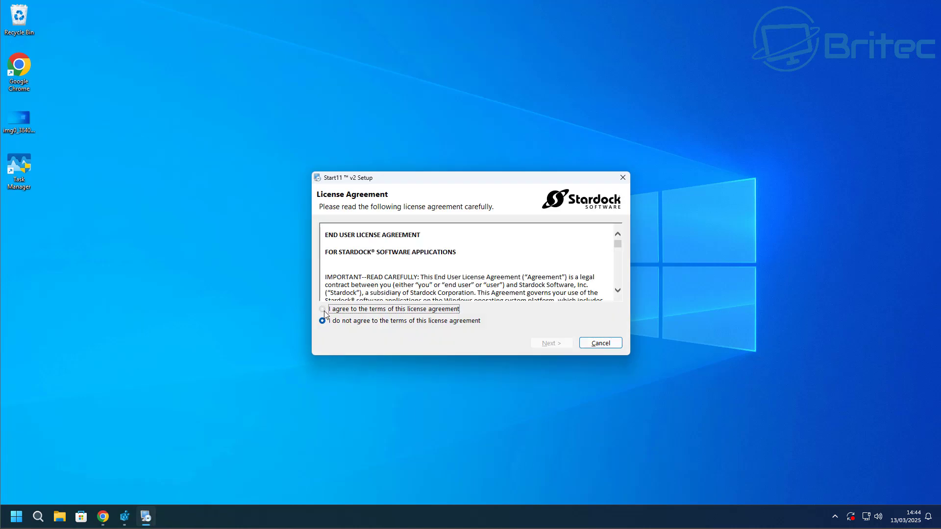
pyautogui.click(557, 343)
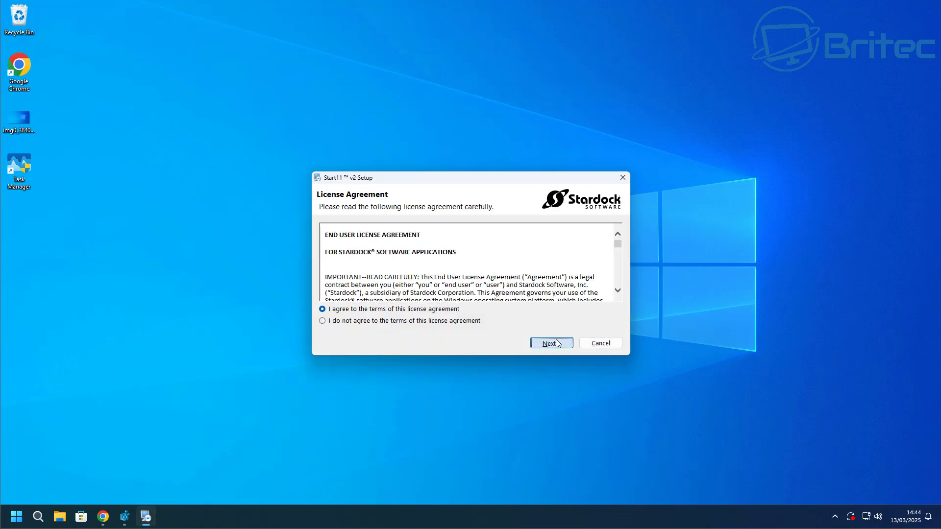
pyautogui.click(557, 342)
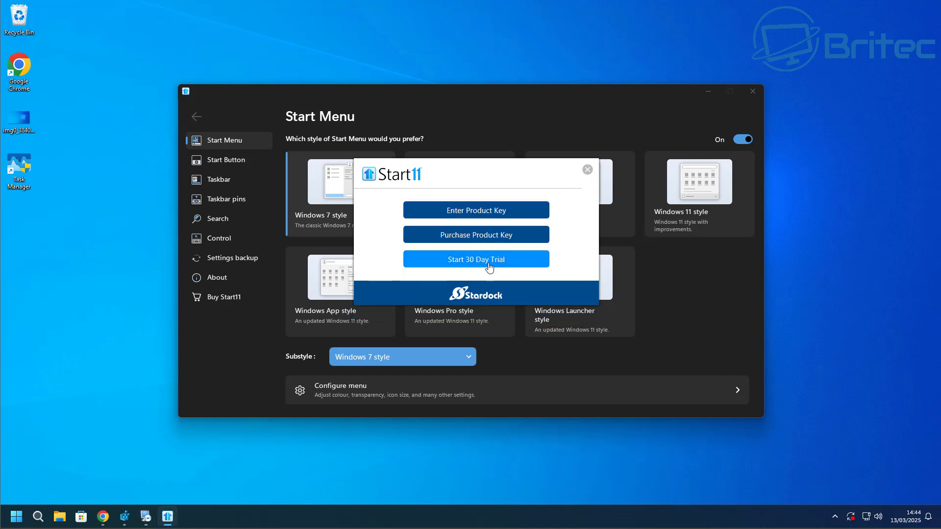
# Activate the Start11 30-day trial with an e-mail address, dismissing the Windows Update notification before finishing
pyautogui.click(489, 260)
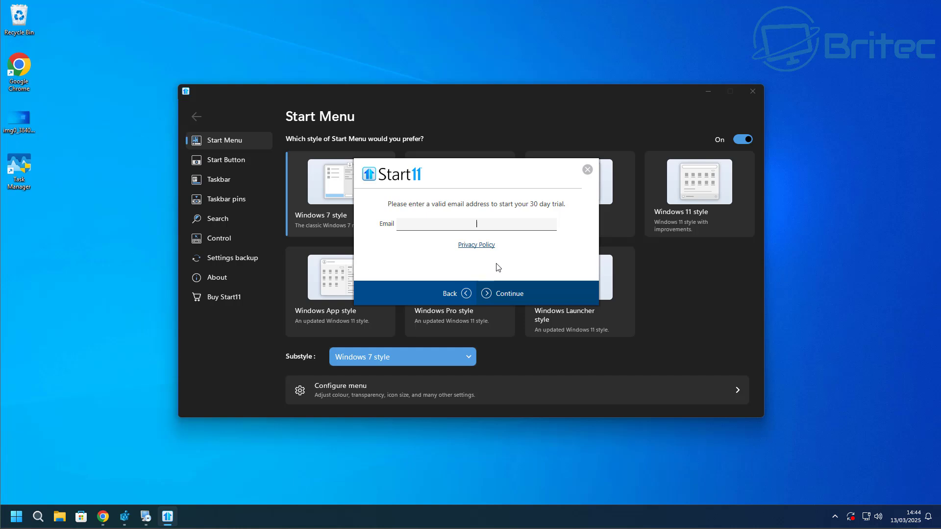
pyautogui.click(507, 293)
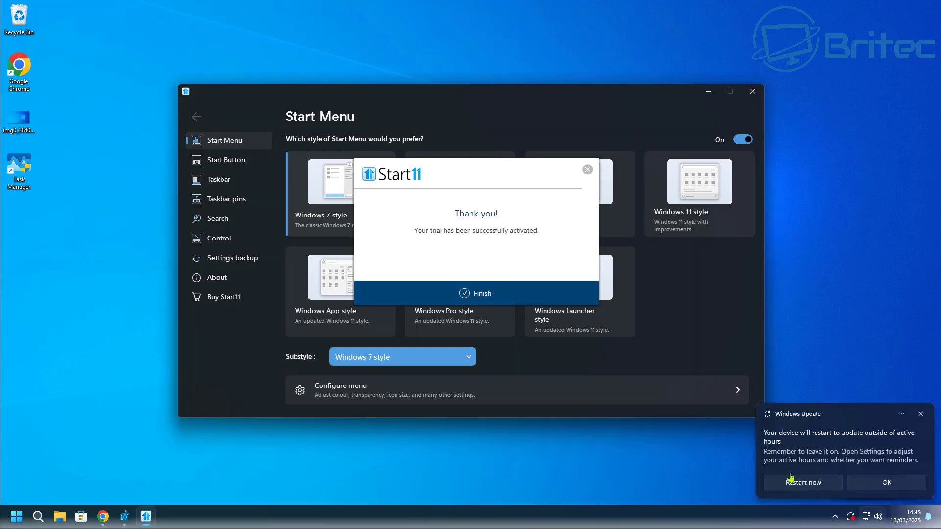
pyautogui.click(920, 415)
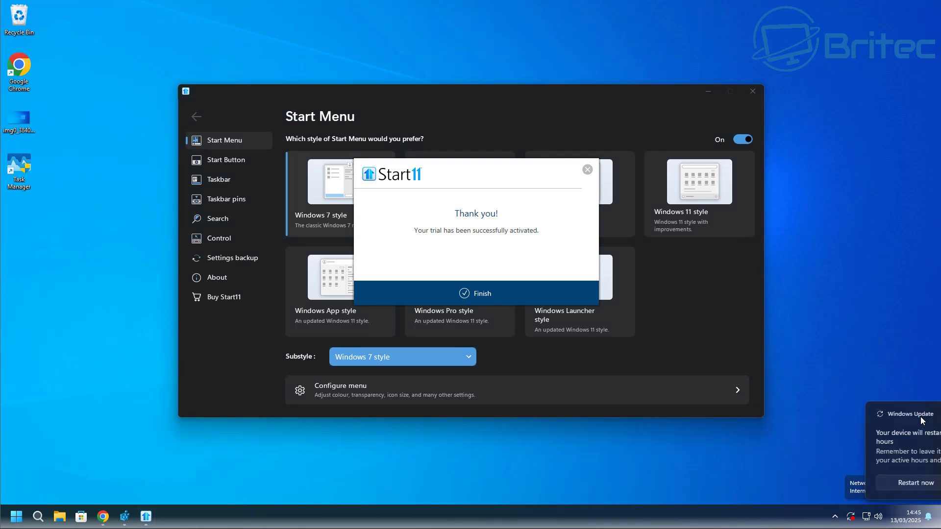
pyautogui.click(485, 295)
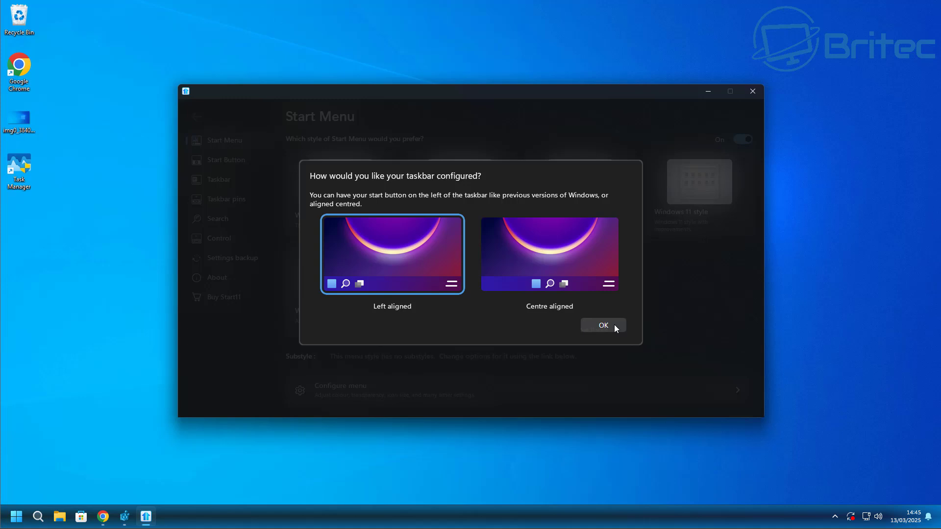
# Accept the left-aligned taskbar, choose the Windows 10 style Start menu and close Start11
pyautogui.click(614, 326)
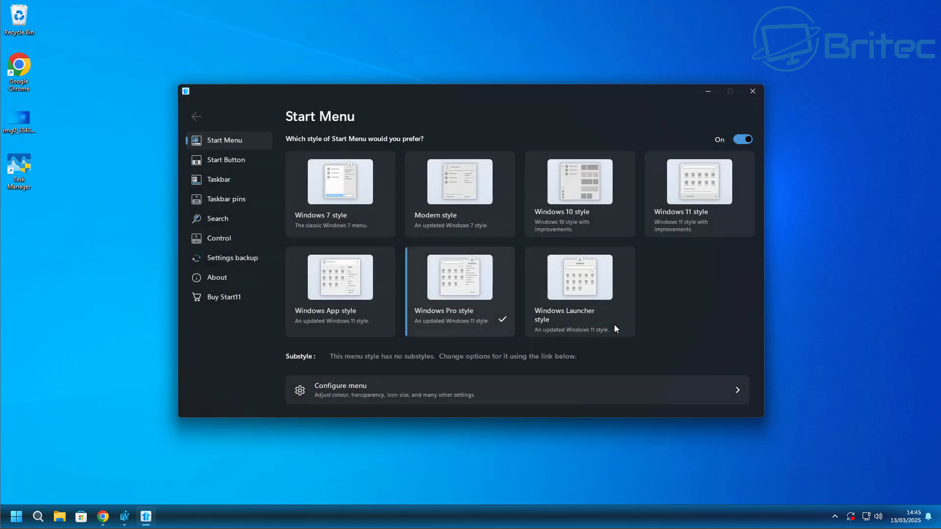
pyautogui.click(581, 194)
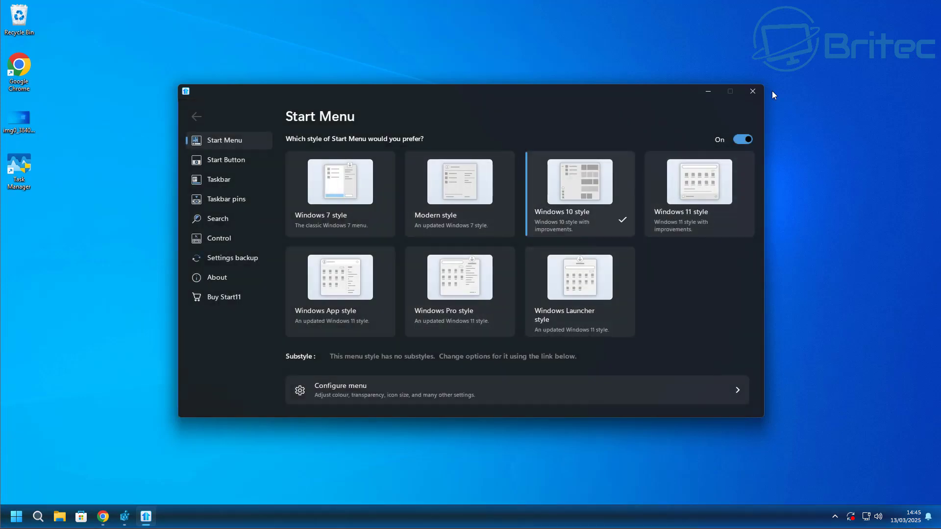
pyautogui.click(753, 96)
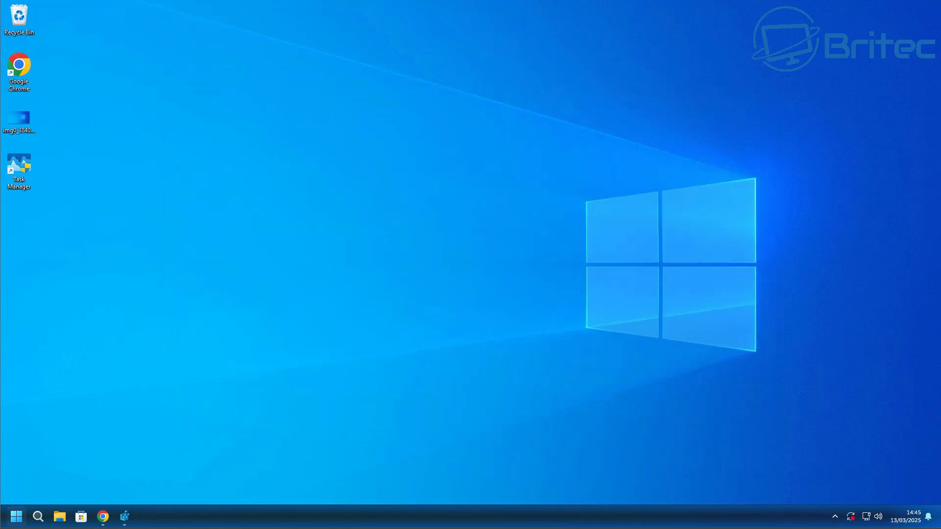
# Open the new Start menu, narrow it to fit the pinned tiles, look at the app list and close it
pyautogui.click(16, 517)
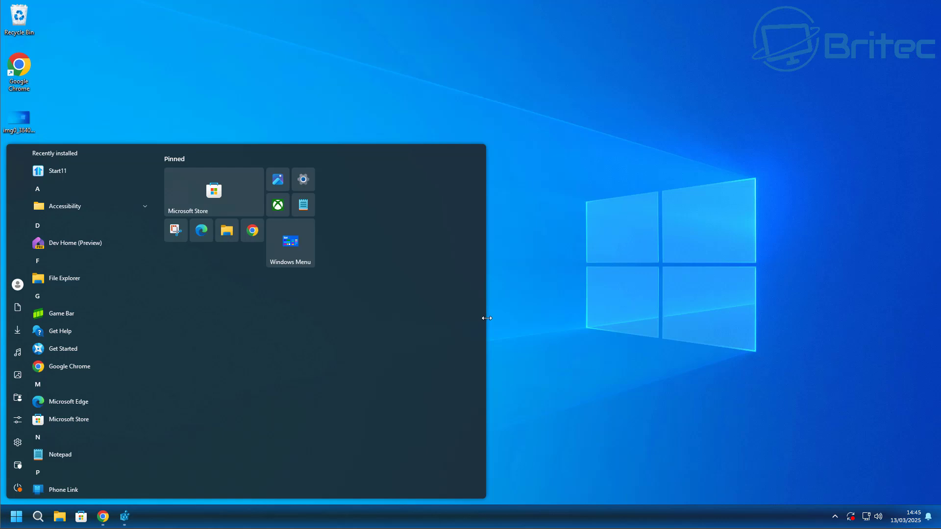
pyautogui.moveTo(487, 316); pyautogui.dragTo(339, 338)
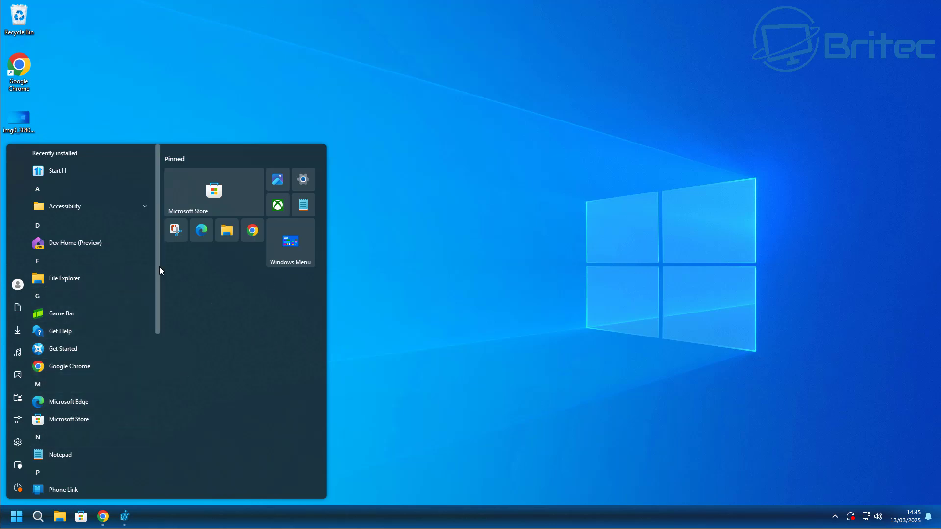
pyautogui.moveTo(160, 267); pyautogui.dragTo(154, 246)
pyautogui.click(433, 346)
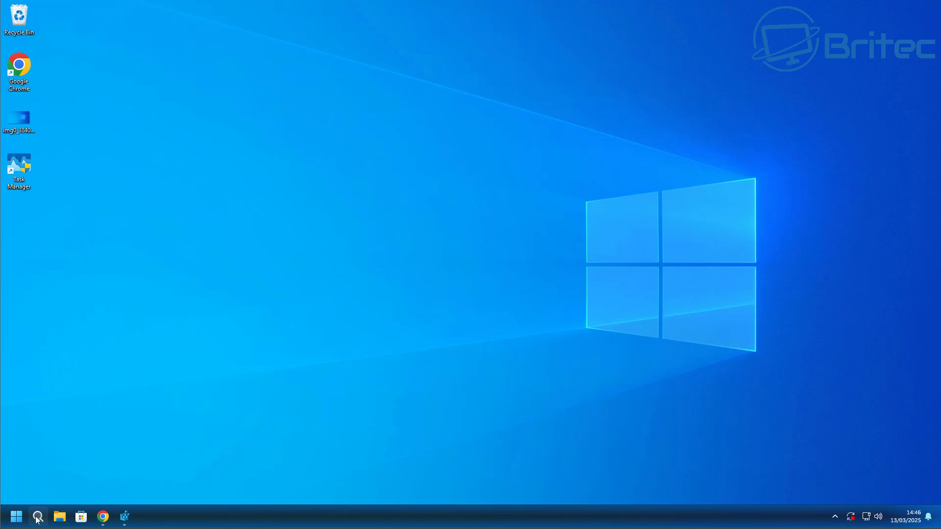
# Switch to Registry Editor and go to the key HKEY_CURRENT_USER\Software\Policies\Microsoft\Windows
pyautogui.click(124, 516)
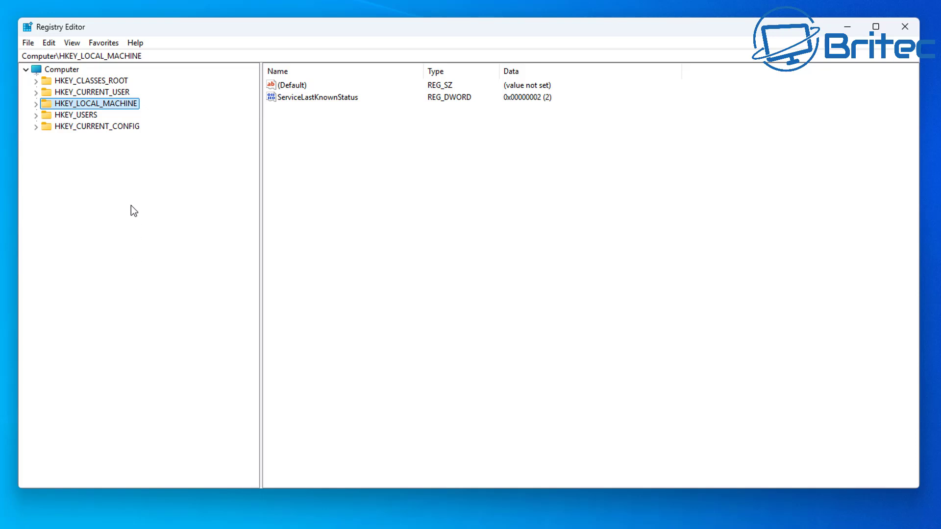
pyautogui.click(100, 93)
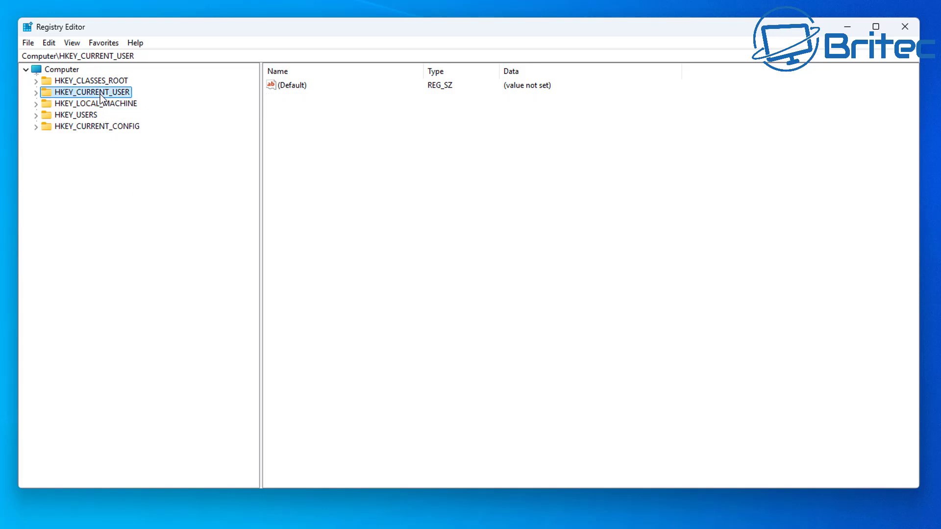
pyautogui.click(36, 93)
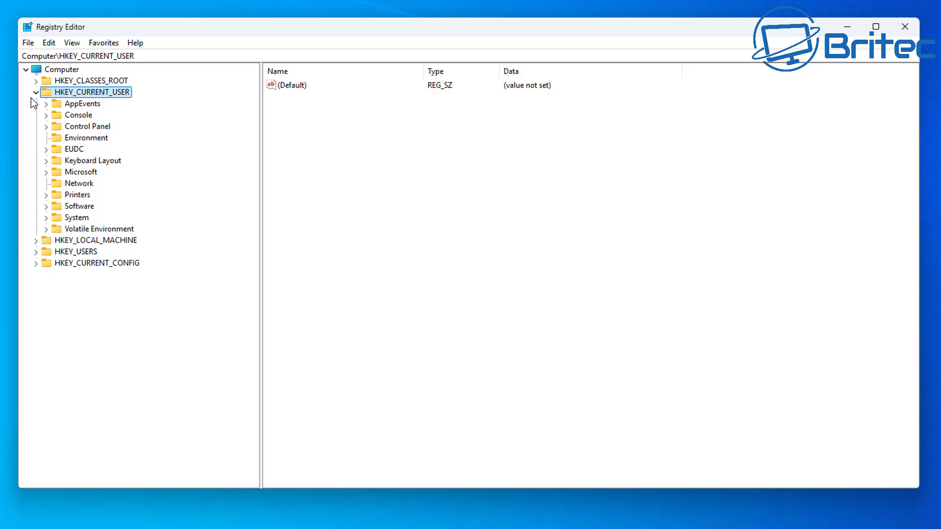
pyautogui.click(82, 207)
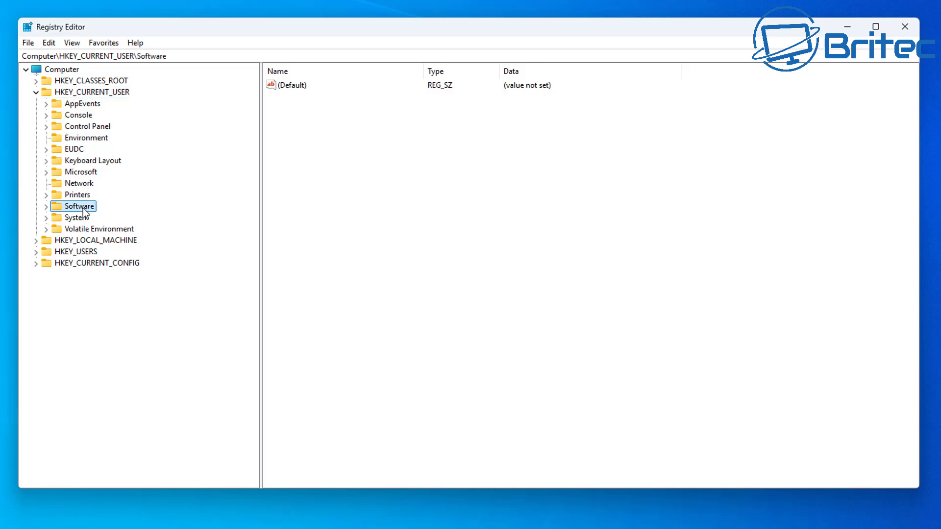
pyautogui.click(46, 207)
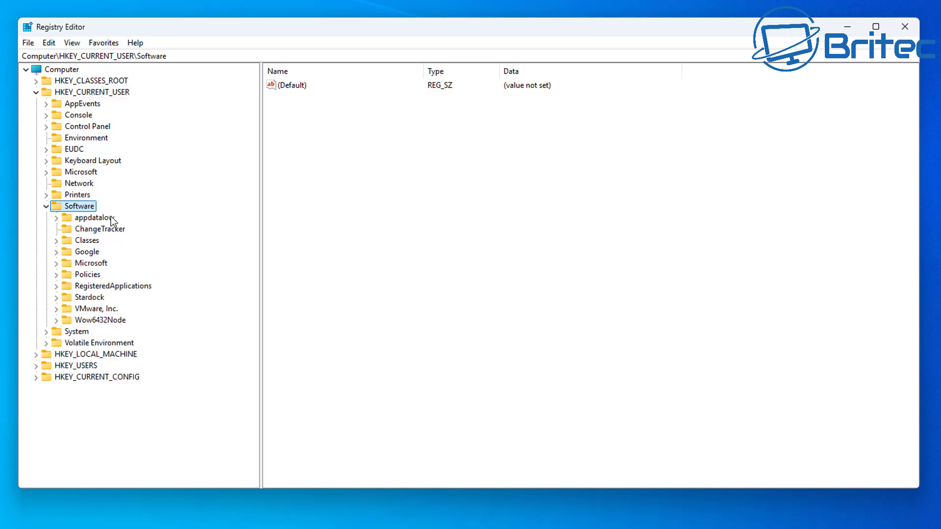
pyautogui.click(92, 275)
pyautogui.click(56, 275)
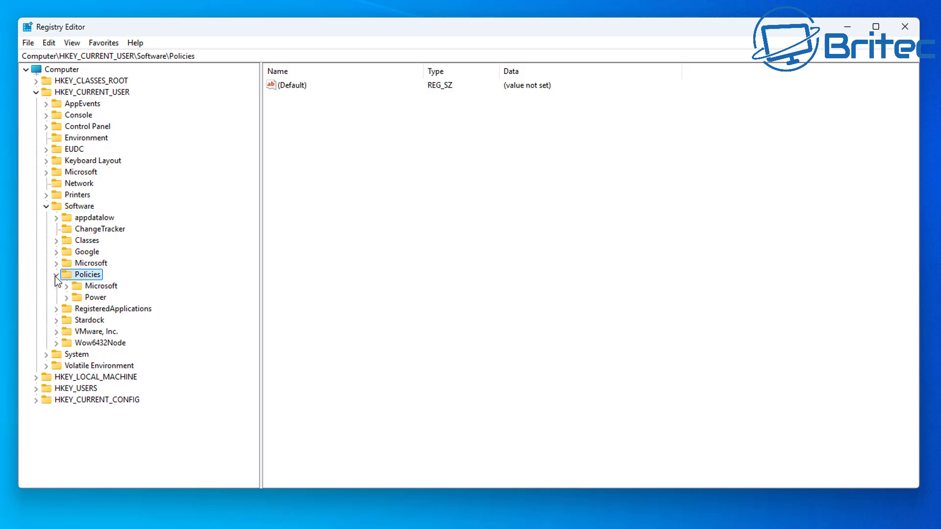
pyautogui.click(96, 288)
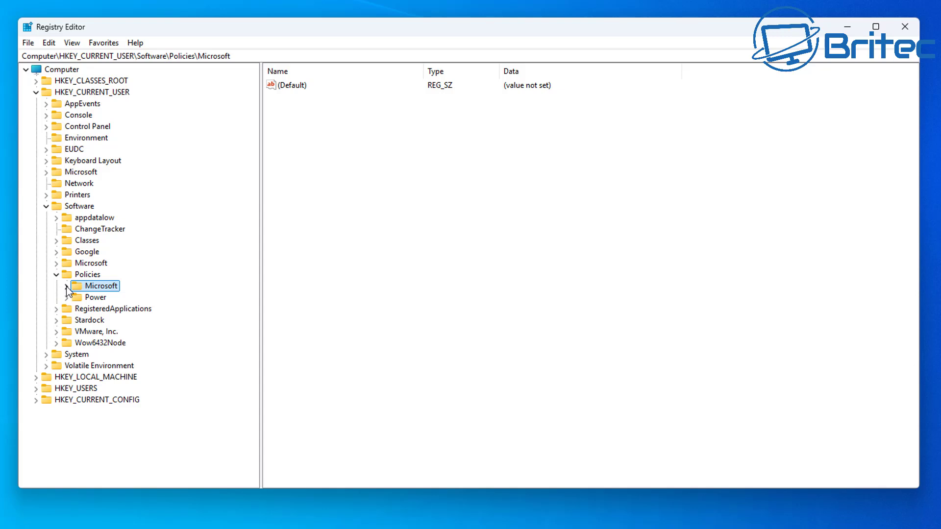
pyautogui.click(67, 286)
pyautogui.click(109, 309)
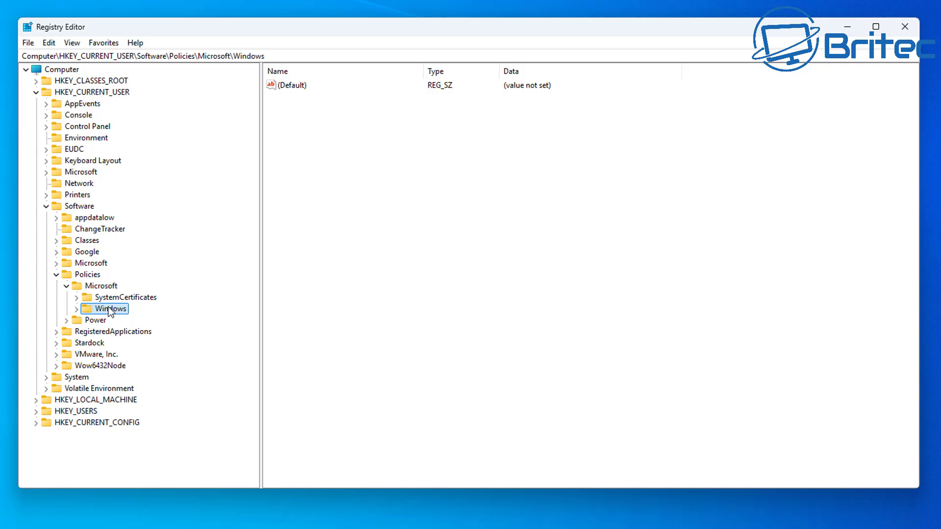
# Create a new key named WindowsCopilot under the Windows policies key
pyautogui.rightClick(109, 307)
pyautogui.moveTo(143, 333)
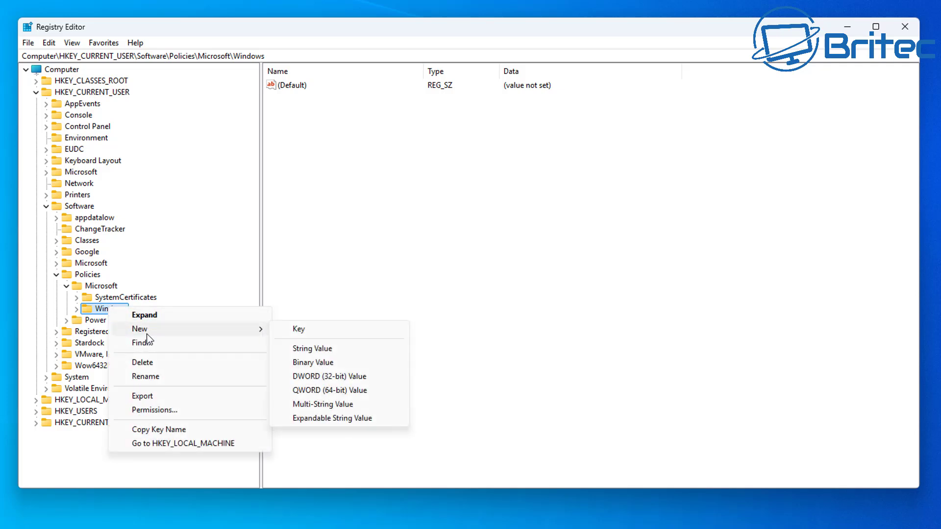
pyautogui.click(300, 330)
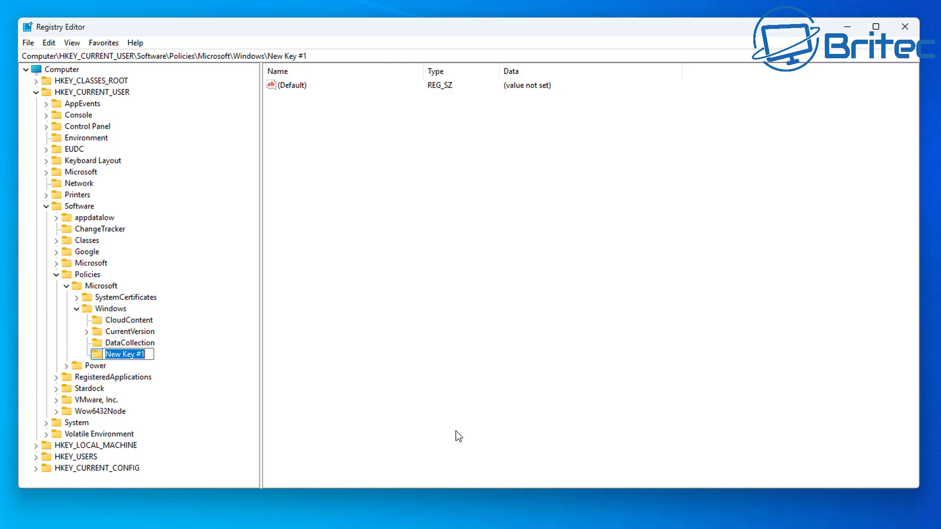
pyautogui.write('Windows')
pyautogui.write('Copilot')
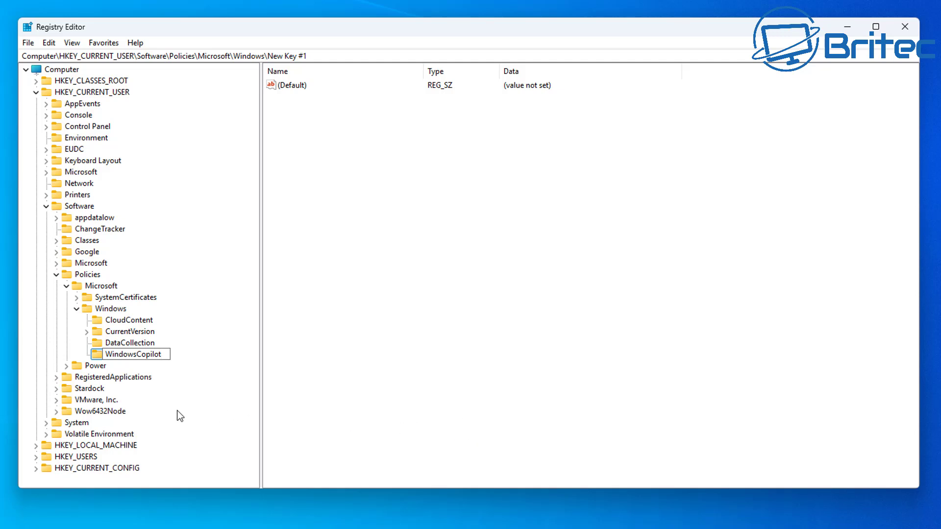
pyautogui.press('Return')
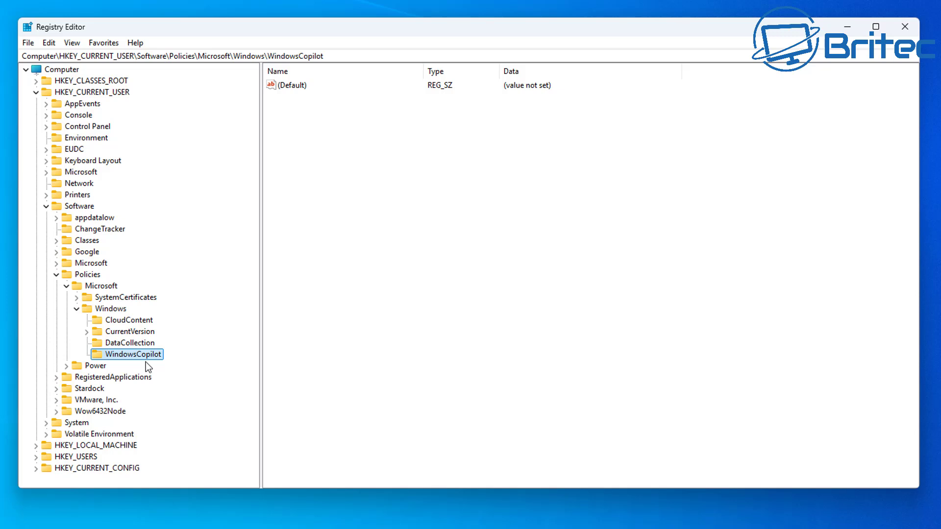
# Create a DWORD (32-bit) value named TurnOffWindowsCopilot in the WindowsCopilot key
pyautogui.rightClick(322, 178)
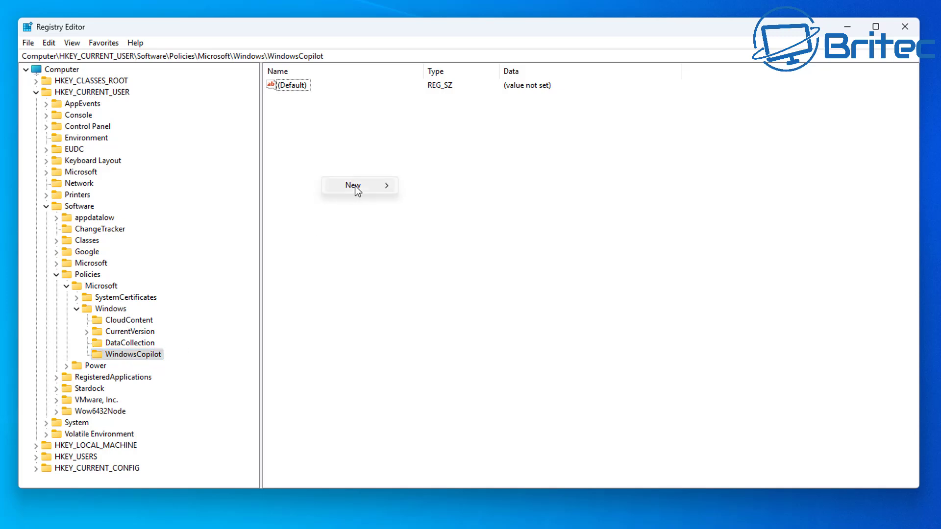
pyautogui.moveTo(355, 186)
pyautogui.click(431, 234)
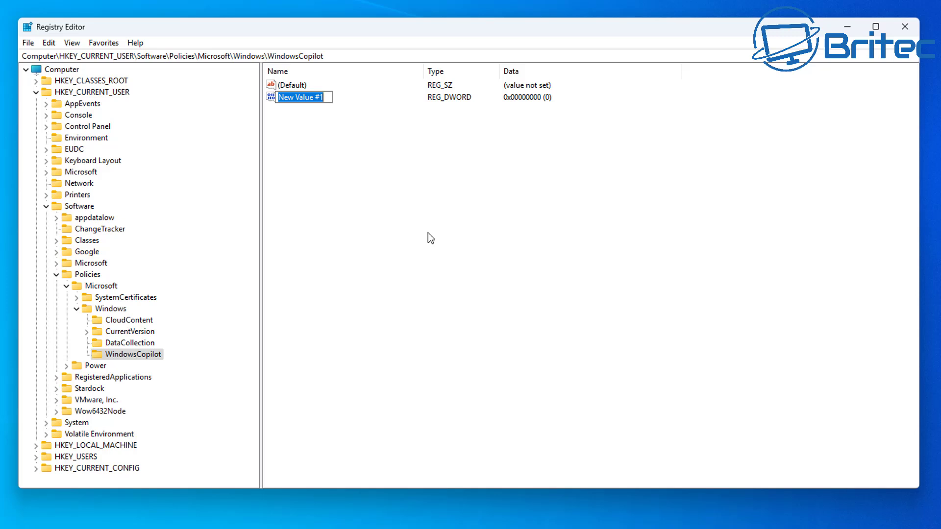
pyautogui.write('Tur')
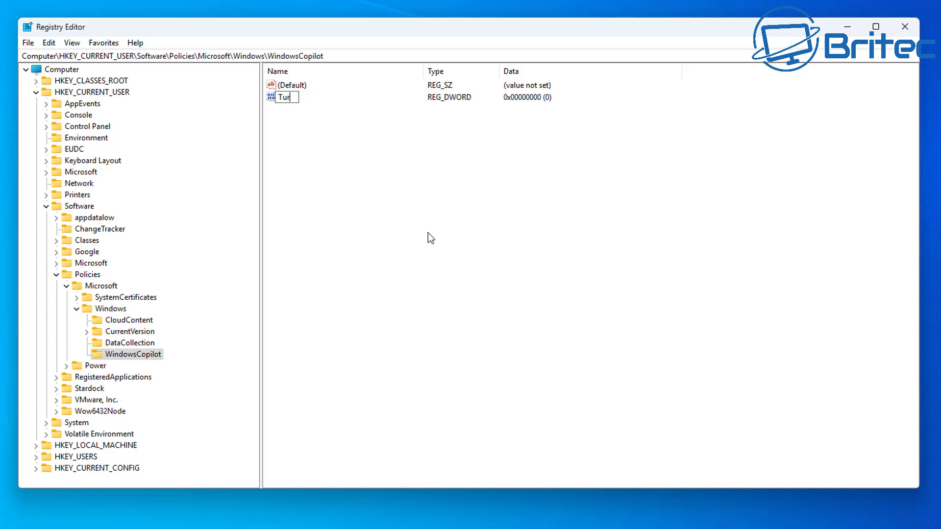
pyautogui.write('nOffWindowsCo')
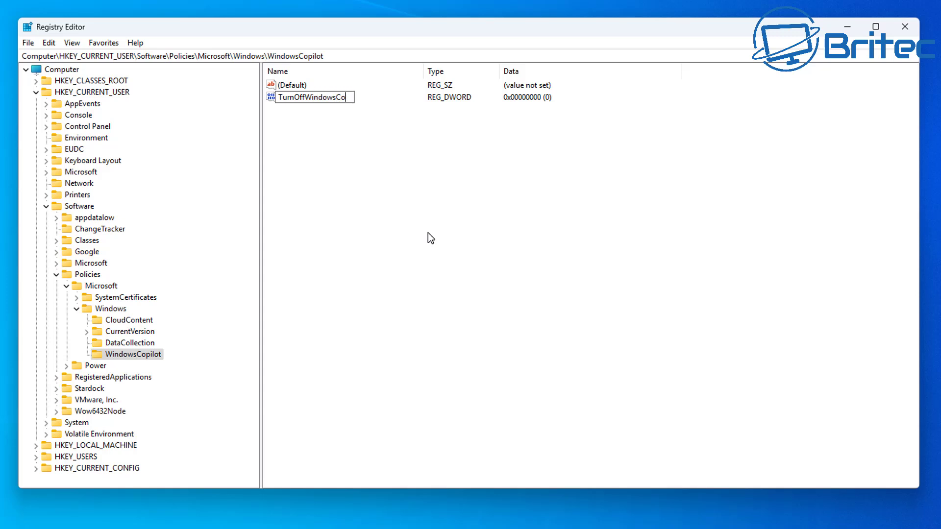
pyautogui.write('pilot')
pyautogui.press('Return')
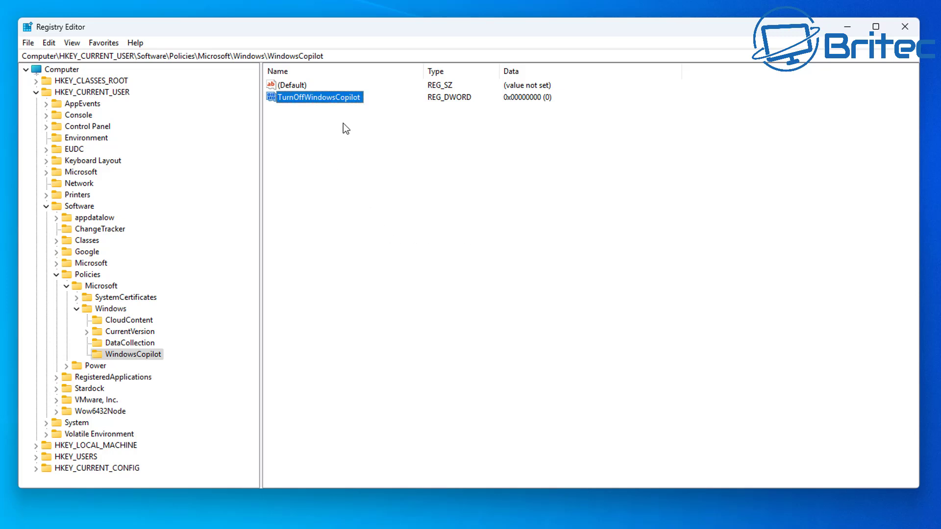
# Set the value data of TurnOffWindowsCopilot to 1 and accept it
pyautogui.doubleClick(322, 96)
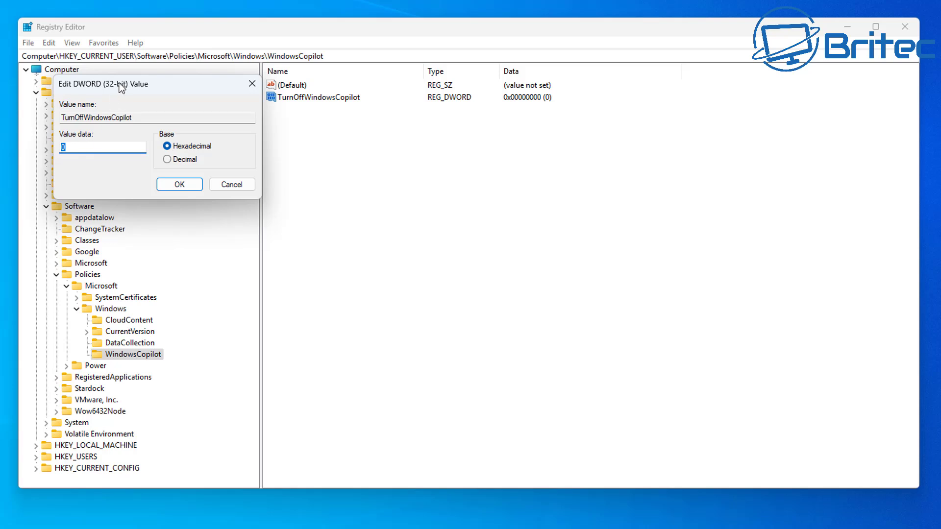
pyautogui.moveTo(122, 84); pyautogui.dragTo(335, 114)
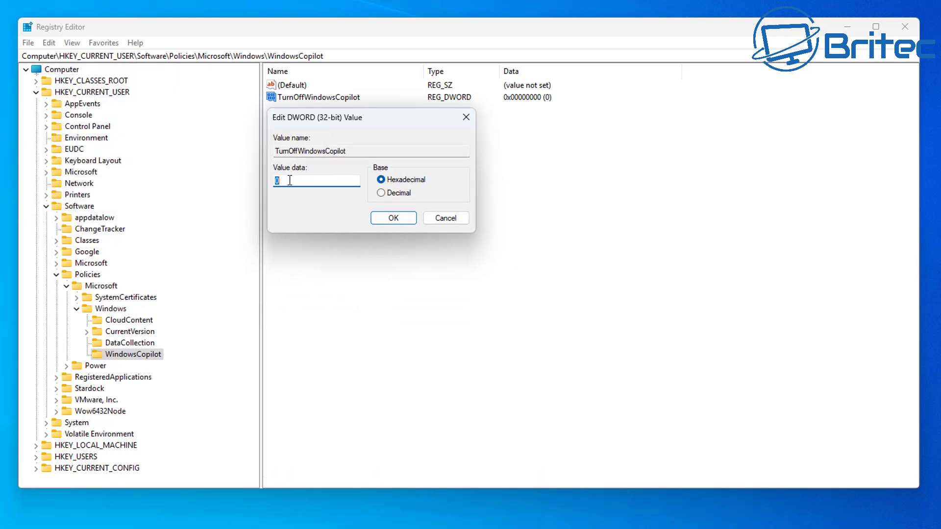
pyautogui.write('1')
pyautogui.click(389, 218)
pyautogui.click(301, 186)
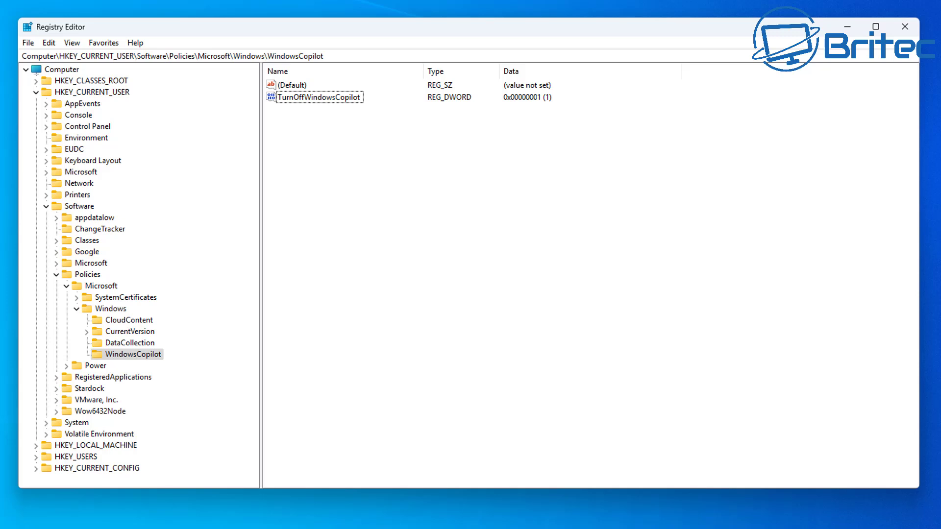
# Collapse the expanded Windows, Microsoft, Policies, Software and HKEY_CURRENT_USER branches of the registry tree
pyautogui.click(76, 308)
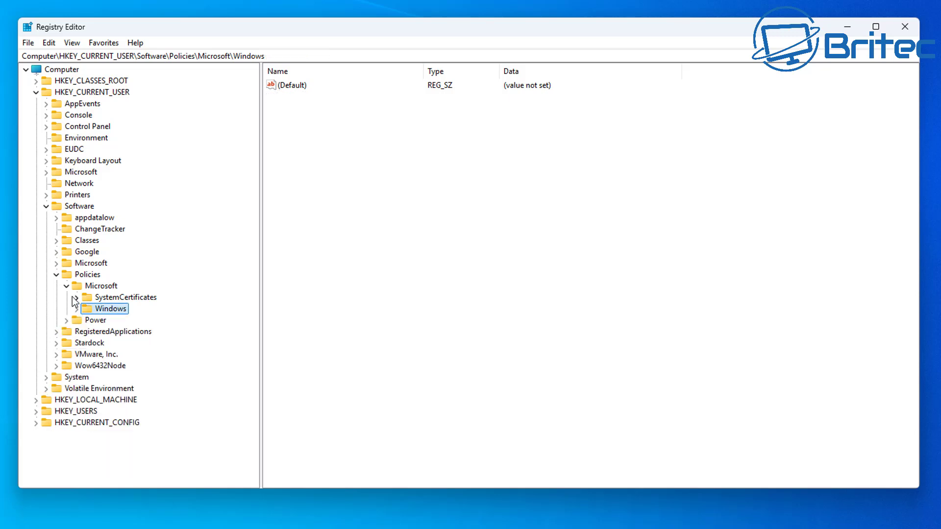
pyautogui.click(66, 286)
pyautogui.click(56, 274)
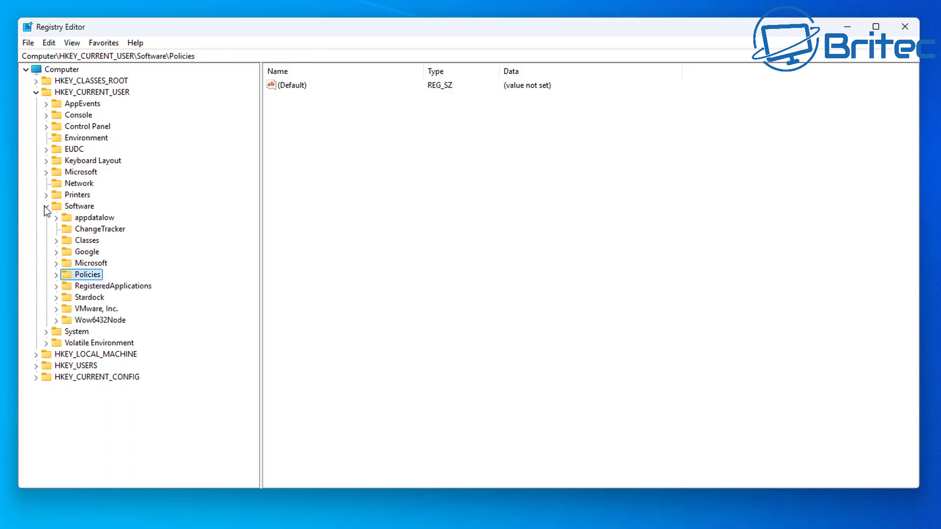
pyautogui.click(46, 206)
pyautogui.click(36, 91)
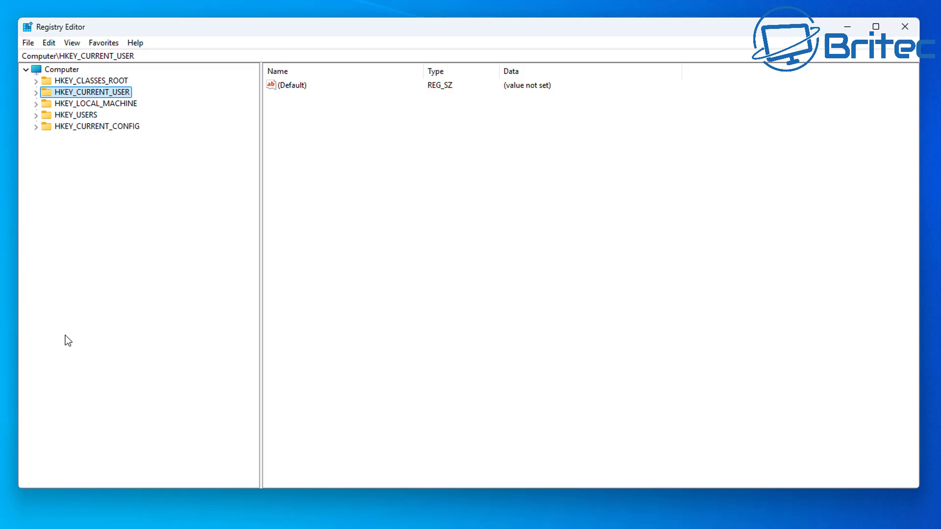
# Go to the registry key HKEY_CURRENT_USER\Software\Microsoft\Windows\DWM
pyautogui.click(39, 95)
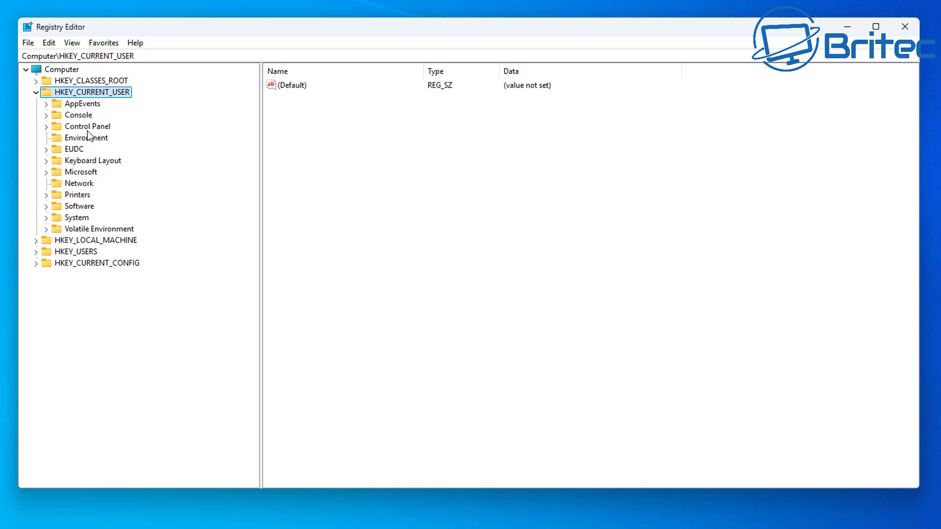
pyautogui.click(79, 207)
pyautogui.click(45, 206)
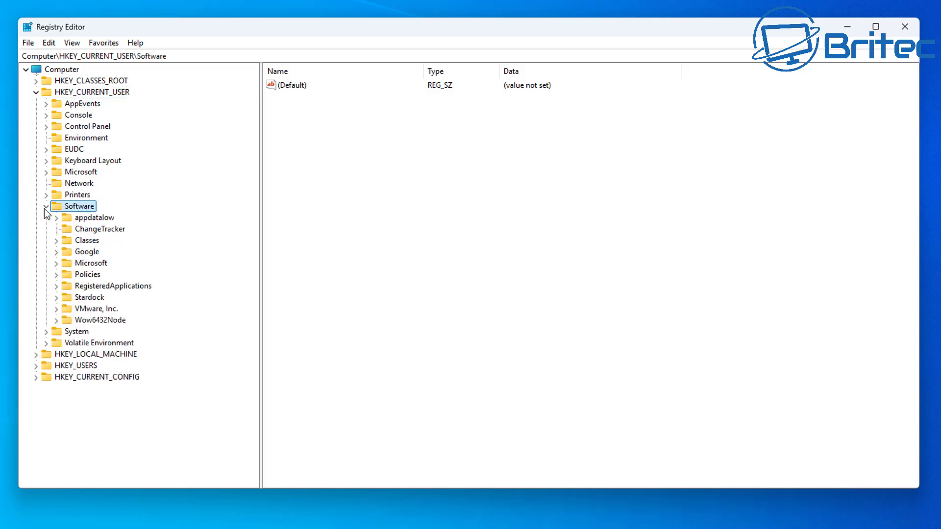
pyautogui.click(92, 264)
pyautogui.click(56, 263)
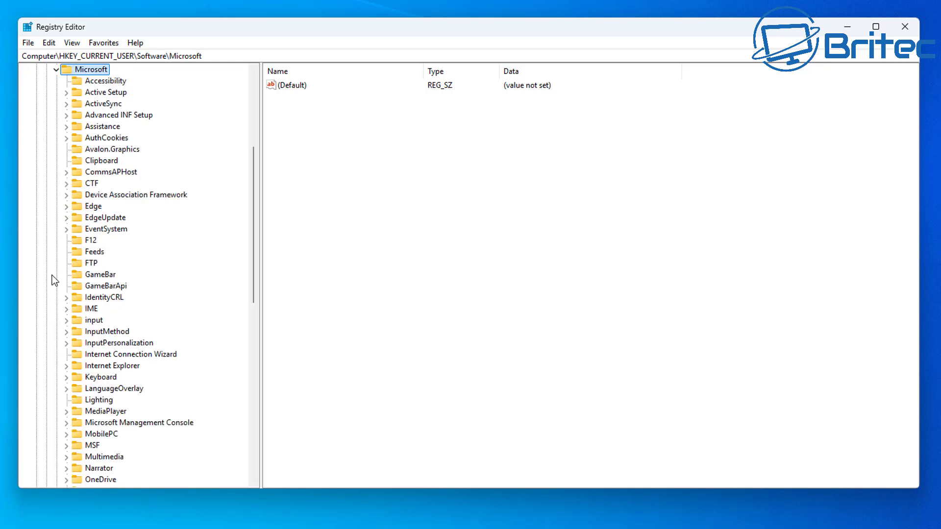
pyautogui.scroll(-11, 148, 396)
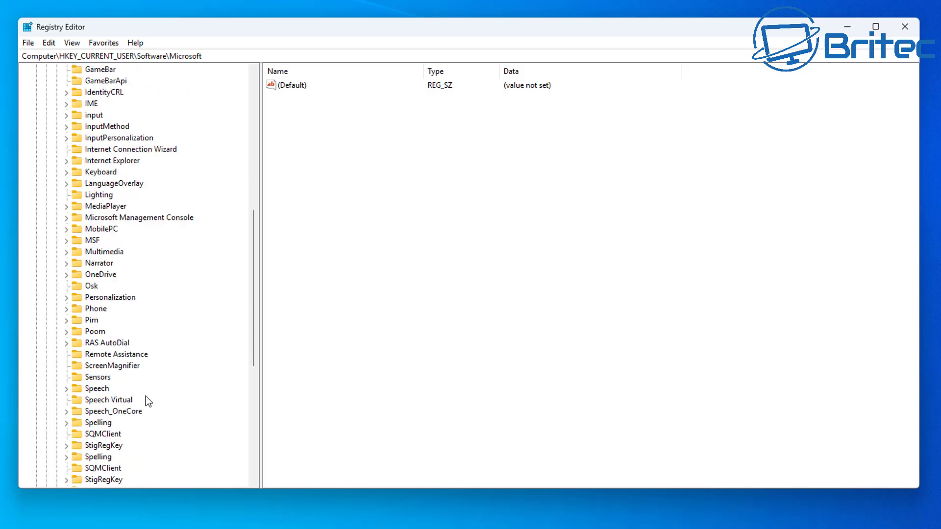
pyautogui.scroll(-3, 133, 401)
pyautogui.click(100, 309)
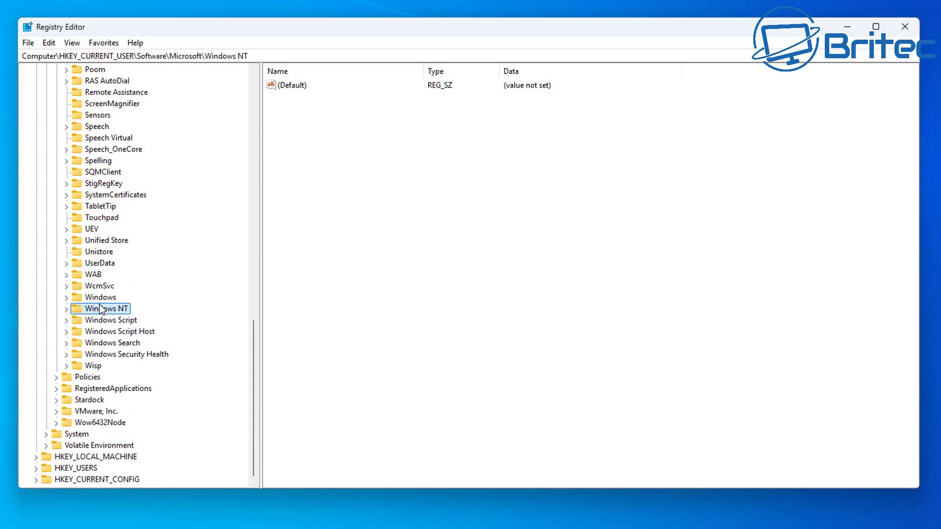
pyautogui.click(97, 298)
pyautogui.click(66, 300)
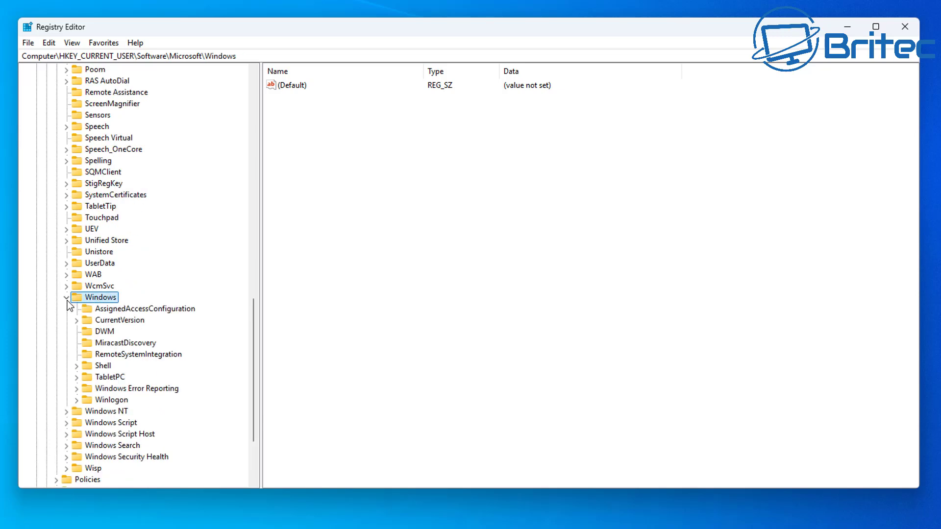
pyautogui.click(106, 333)
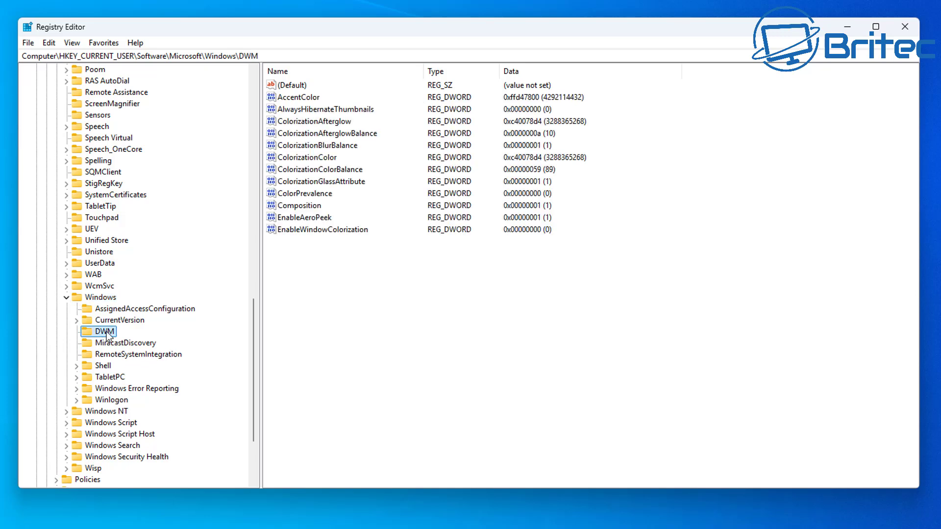
# Create a DWORD (32-bit) value named UseWindowFrameStagingBuffer in the DWM key
pyautogui.click(302, 261)
pyautogui.rightClick(304, 265)
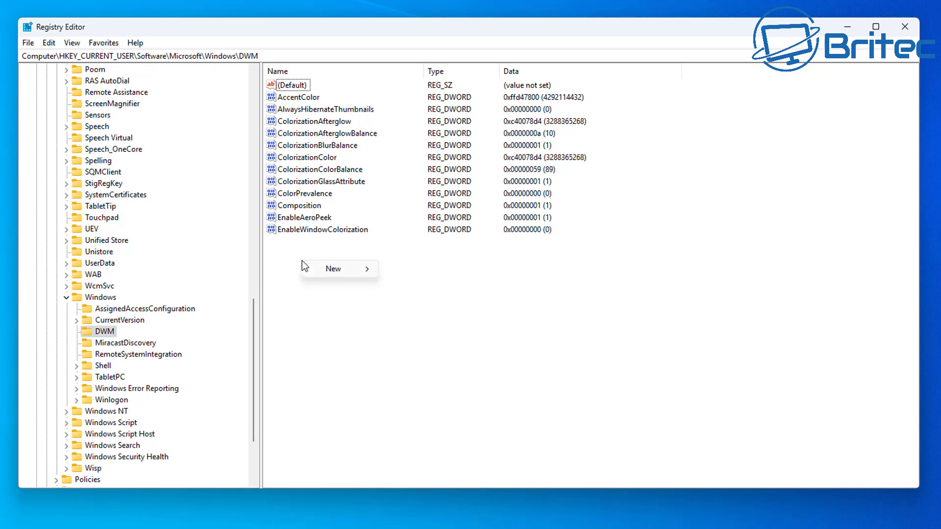
pyautogui.moveTo(329, 267)
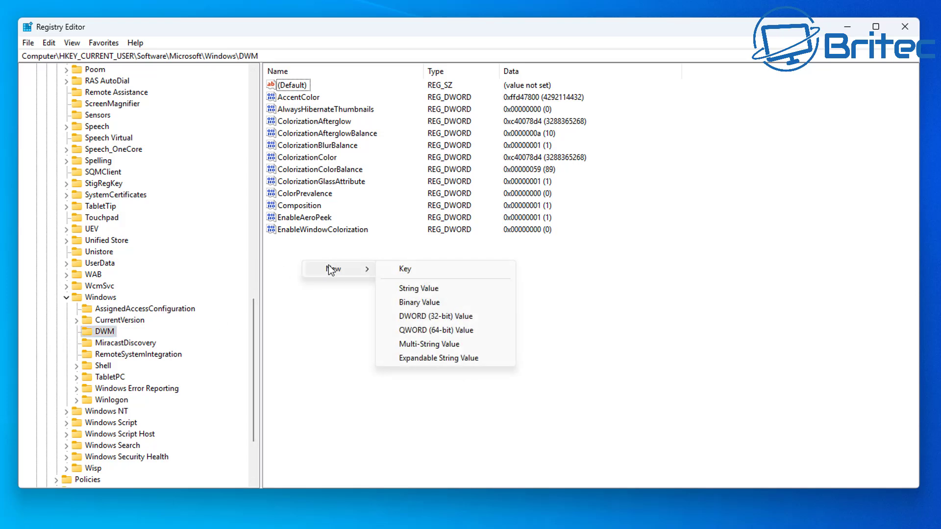
pyautogui.click(443, 317)
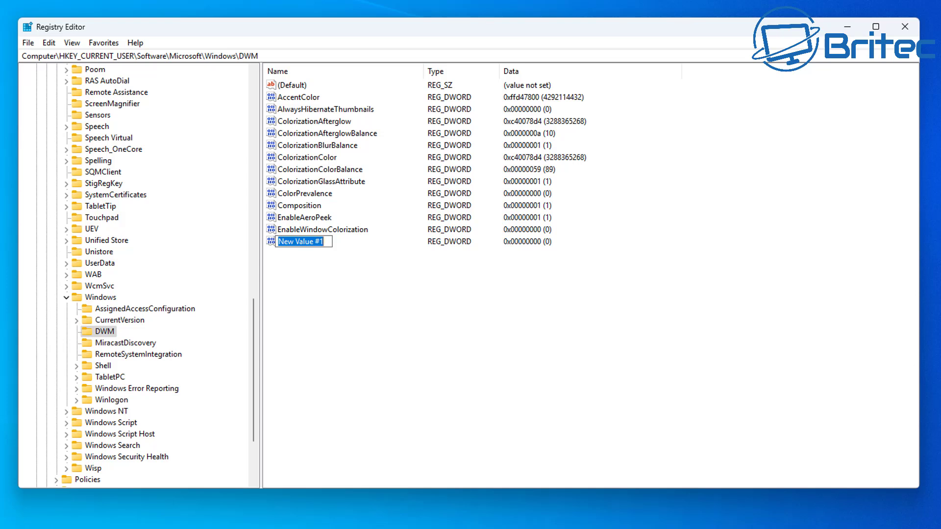
pyautogui.write('Use')
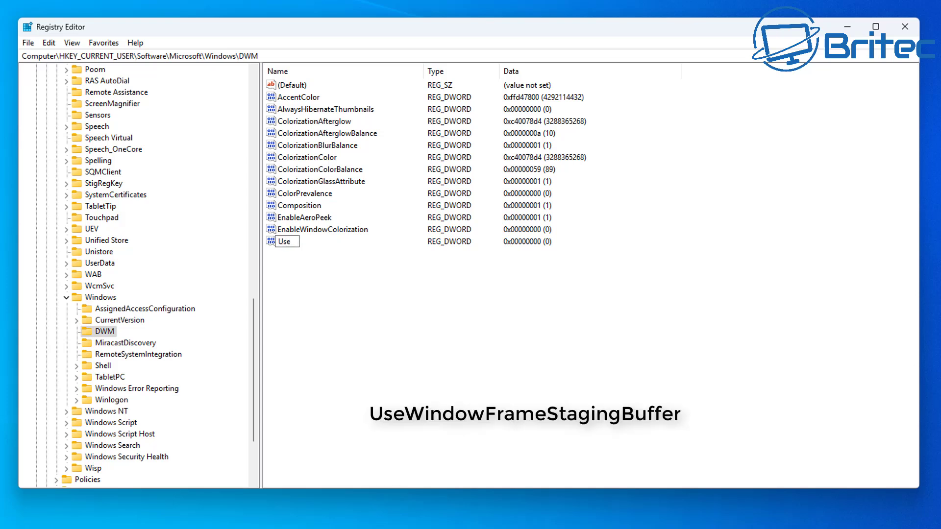
pyautogui.write('WindowFram')
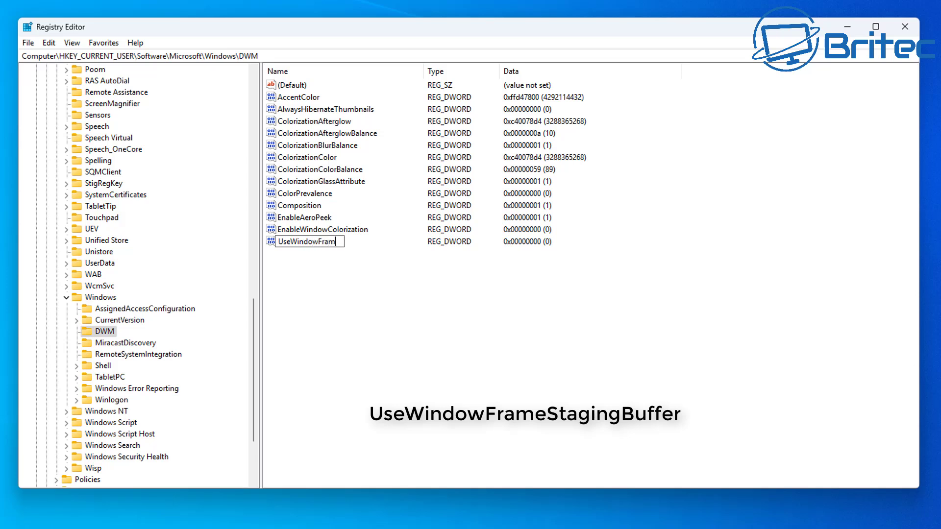
pyautogui.write('eStagingBuff')
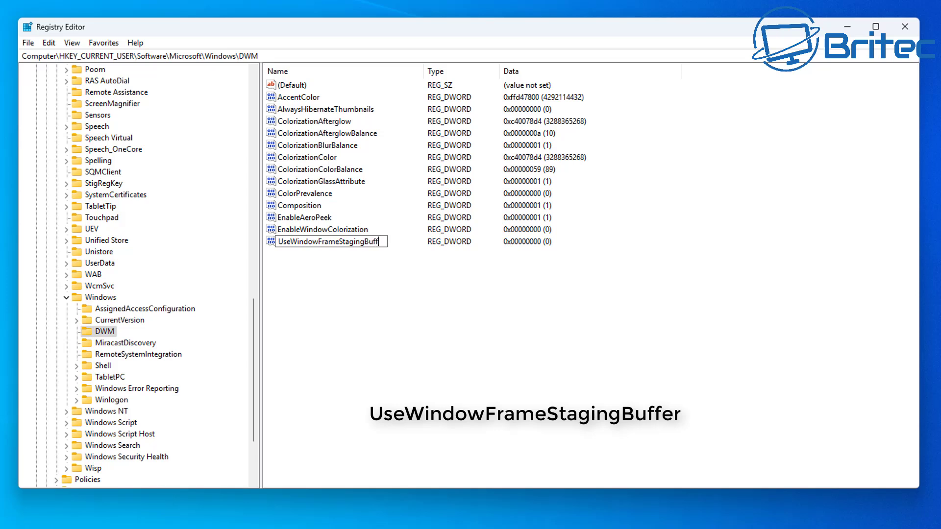
pyautogui.write('er')
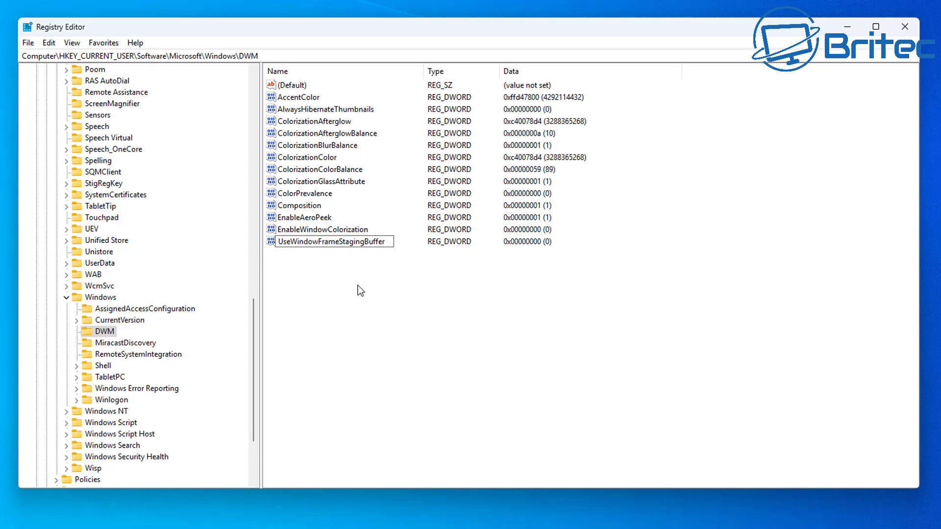
pyautogui.press('Return')
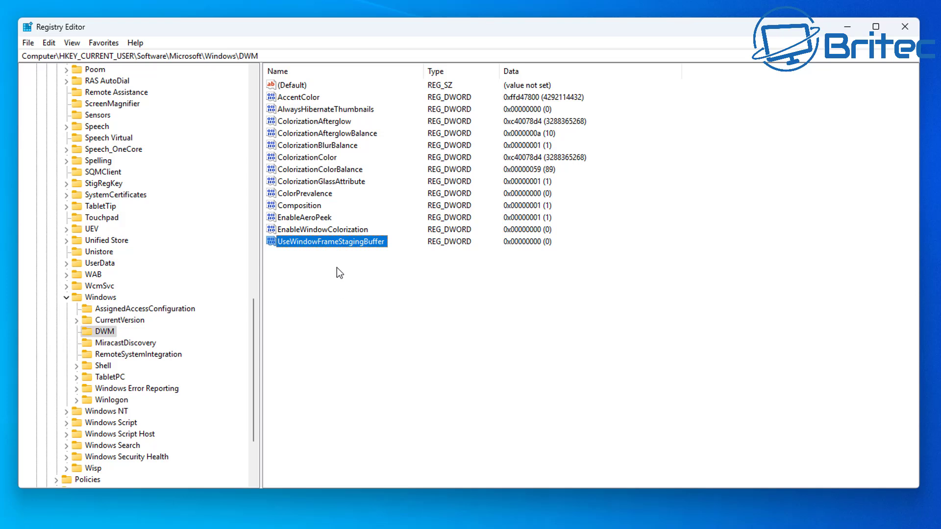
# Check the value data of UseWindowFrameStagingBuffer without changing it, and close Registry Editor
pyautogui.doubleClick(336, 242)
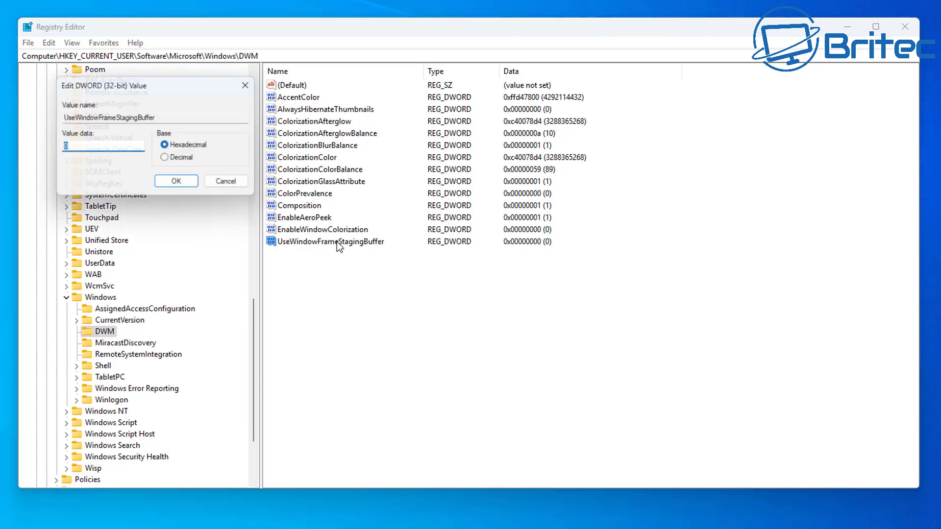
pyautogui.click(235, 185)
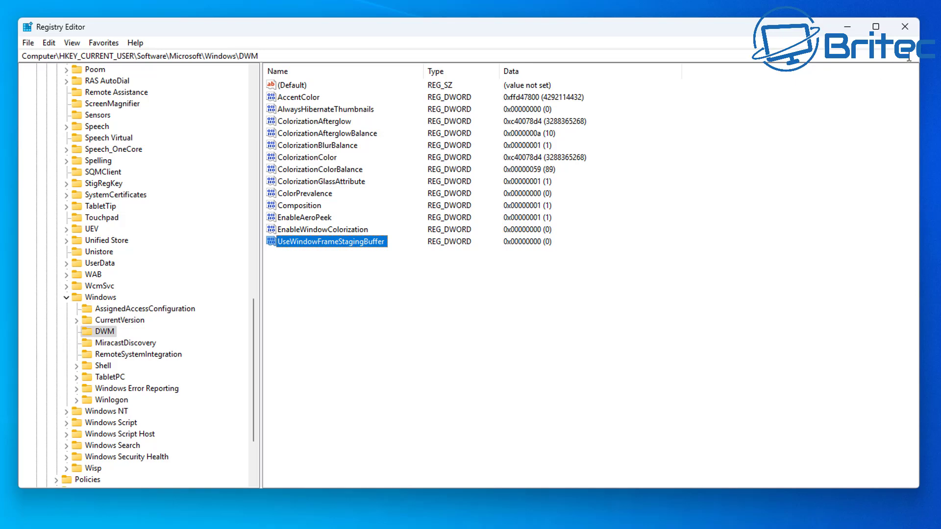
pyautogui.click(904, 27)
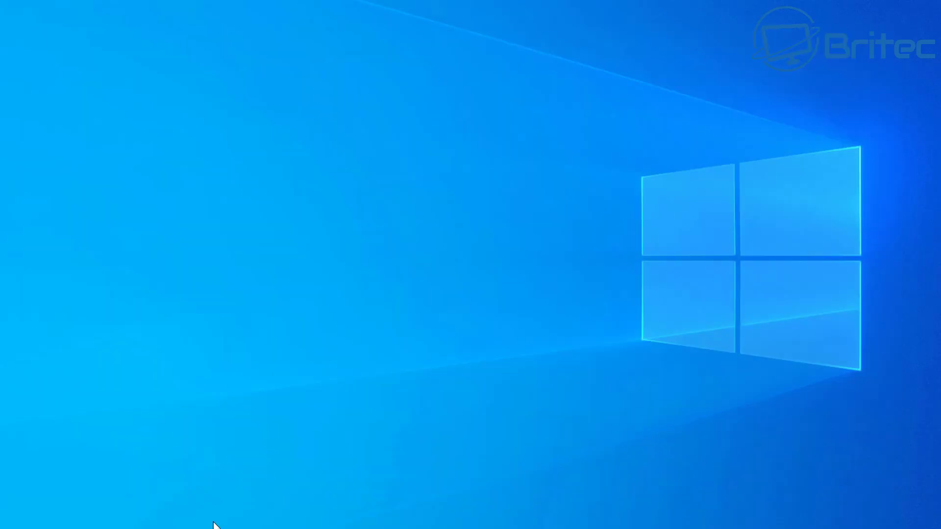
# Restart the computer from the Start menu's power options
pyautogui.press('super')
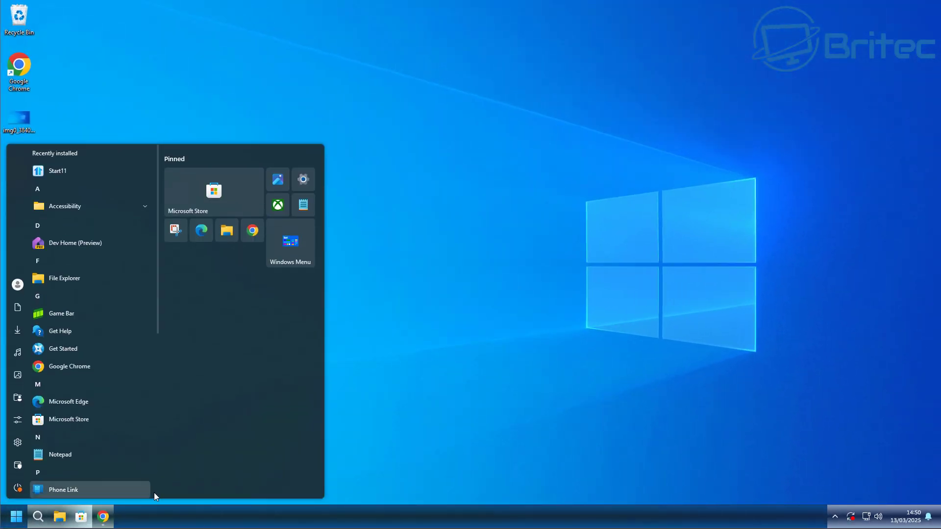
pyautogui.click(17, 488)
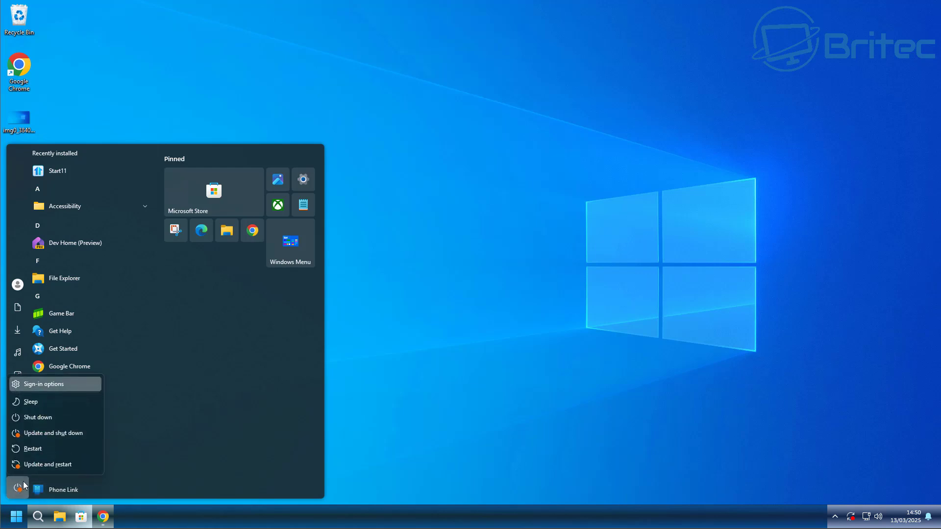
pyautogui.click(39, 456)
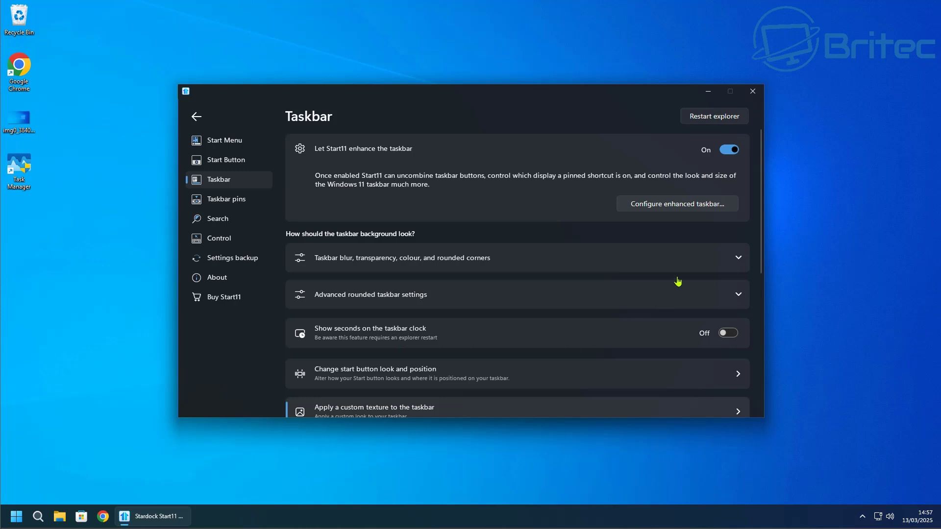
# Close the Start11 window and open Windows Settings from the Start menu
pyautogui.click(753, 93)
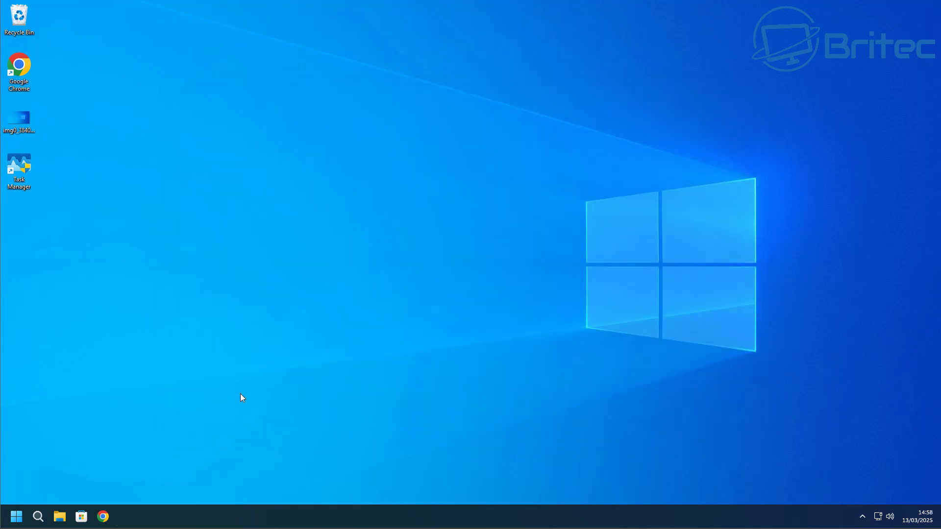
pyautogui.click(17, 522)
pyautogui.press('Escape')
pyautogui.click(17, 519)
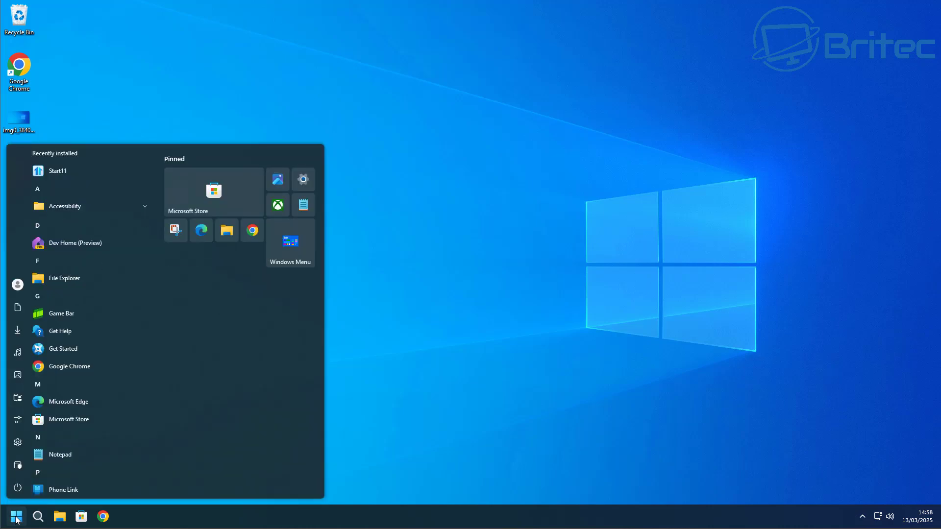
pyautogui.click(18, 443)
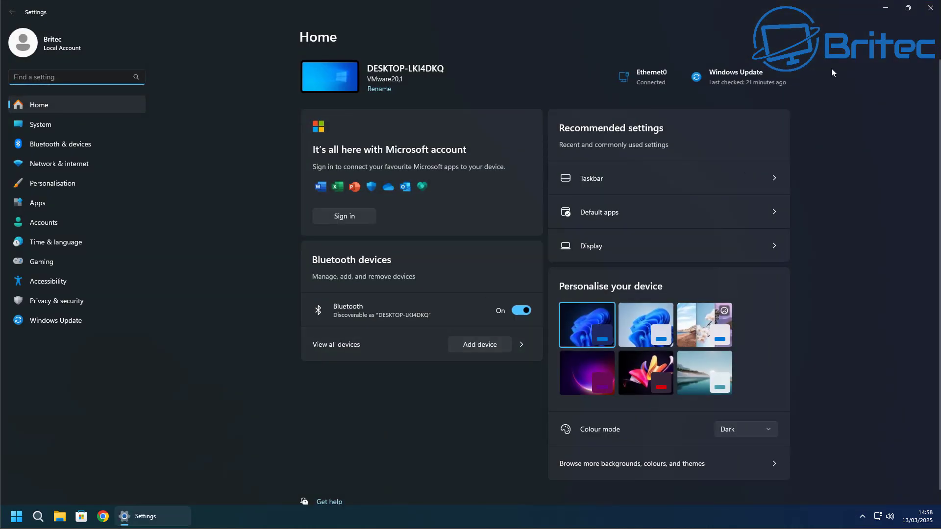
# Close Settings and check how a File Explorer window looks on This PC, closing it again
pyautogui.click(931, 8)
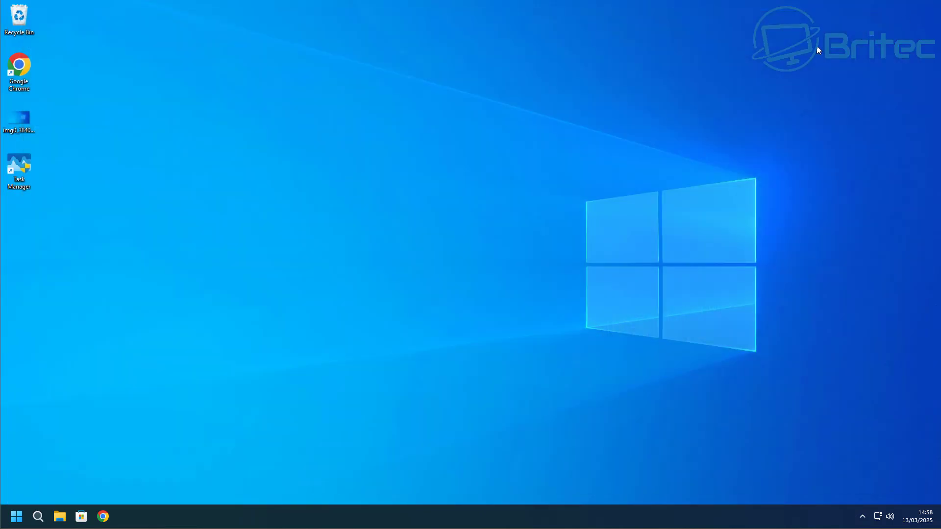
pyautogui.click(60, 516)
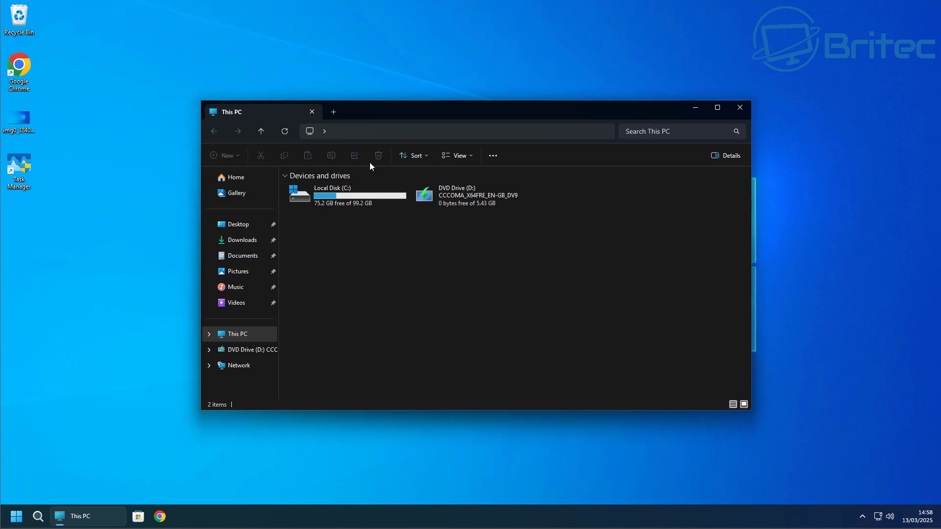
pyautogui.click(740, 109)
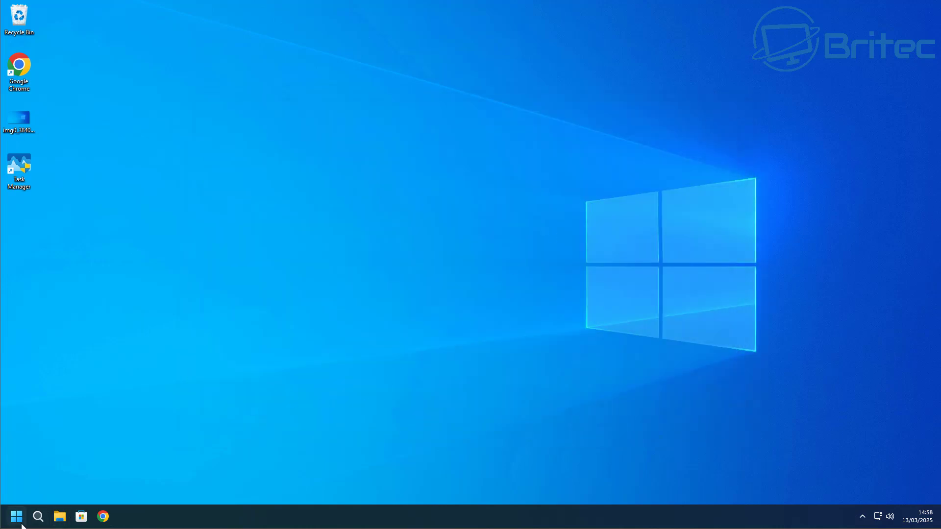
# Open the Start menu to inspect its Windows 10 style layout, and dismiss it
pyautogui.click(20, 520)
pyautogui.click(16, 516)
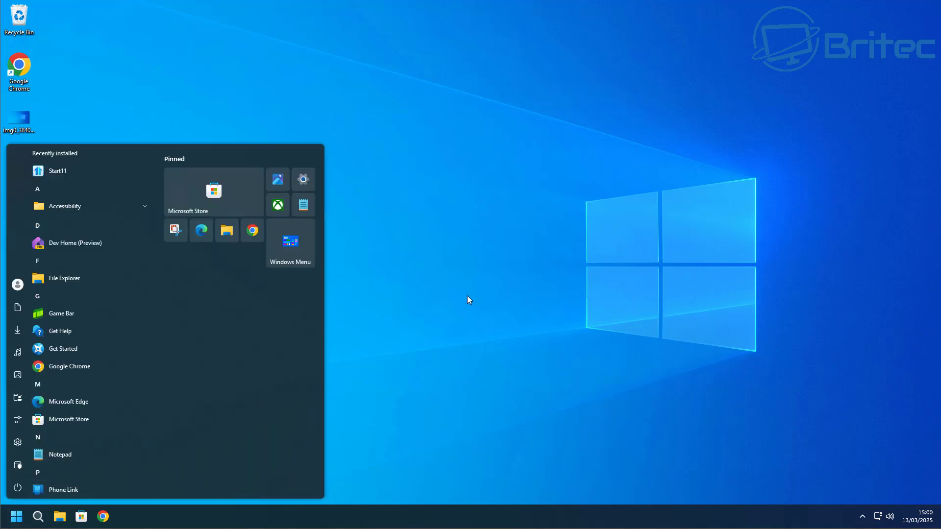
pyautogui.click(467, 297)
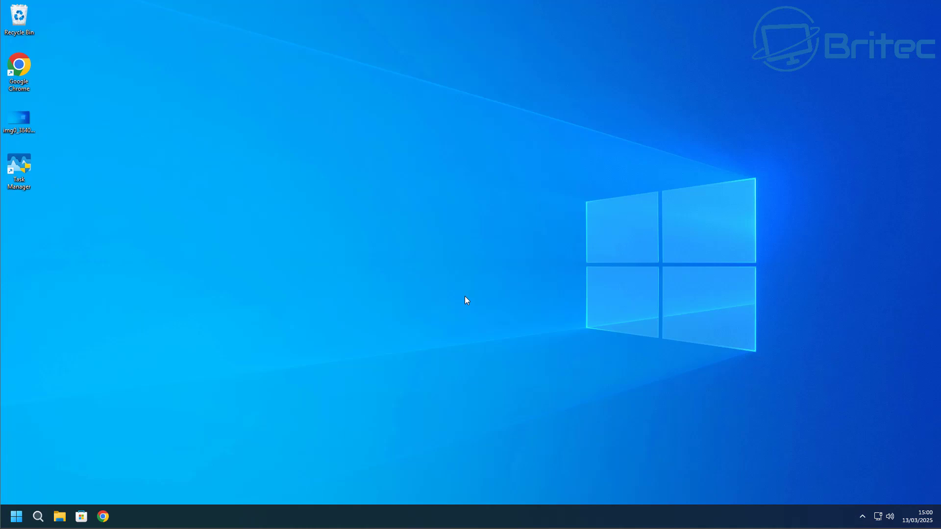
# Examine the File Explorer window's appearance once more and the desktop's context menu, closing both
pyautogui.click(59, 517)
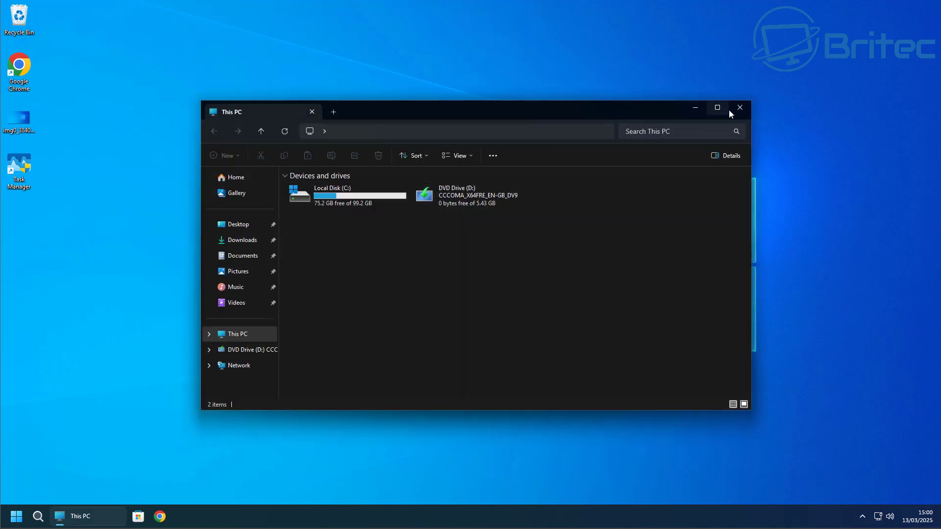
pyautogui.click(739, 107)
pyautogui.rightClick(445, 146)
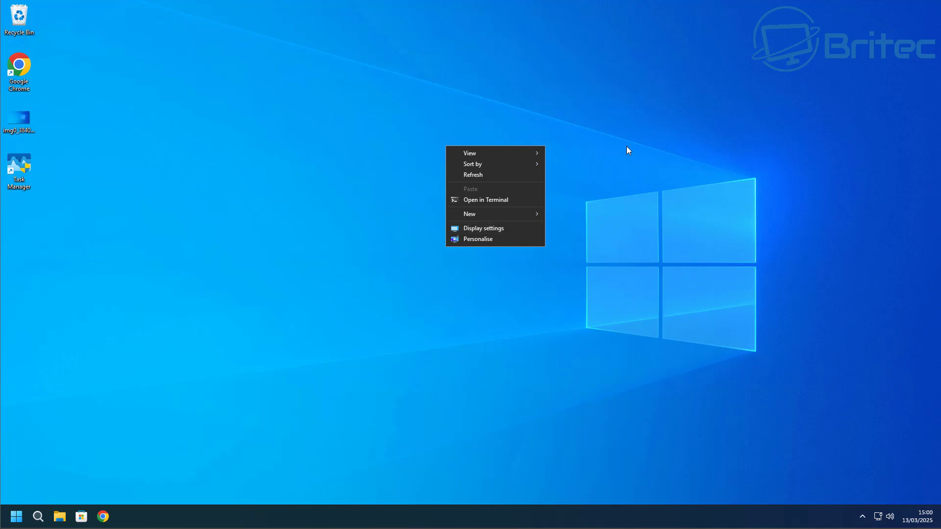
pyautogui.click(623, 209)
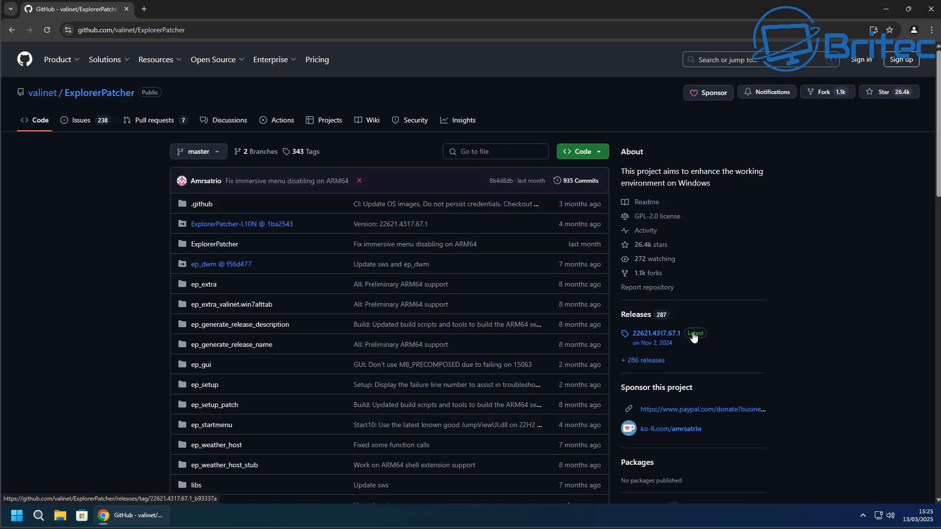
# Open the latest ExplorerPatcher release on its GitHub page and read the caution about antivirus vendors flagging it as malware
pyautogui.click(693, 331)
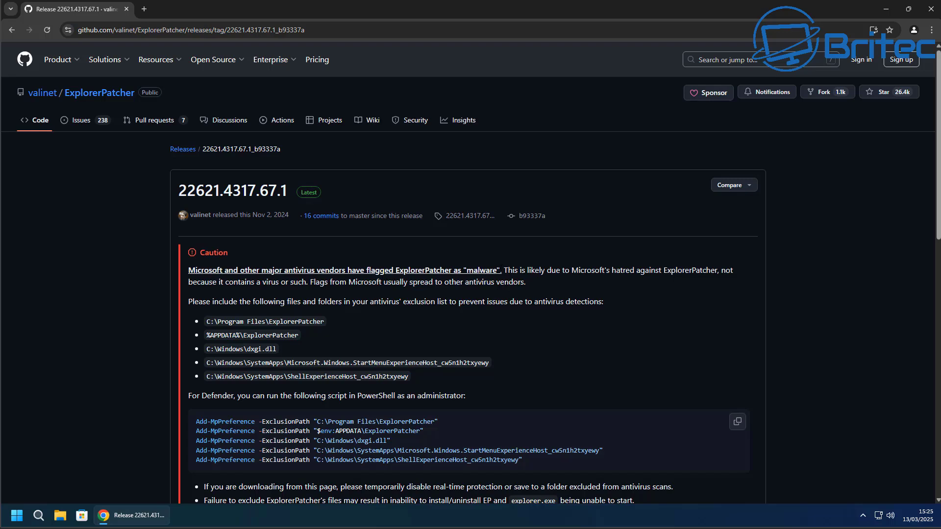
pyautogui.moveTo(501, 270); pyautogui.dragTo(169, 269)
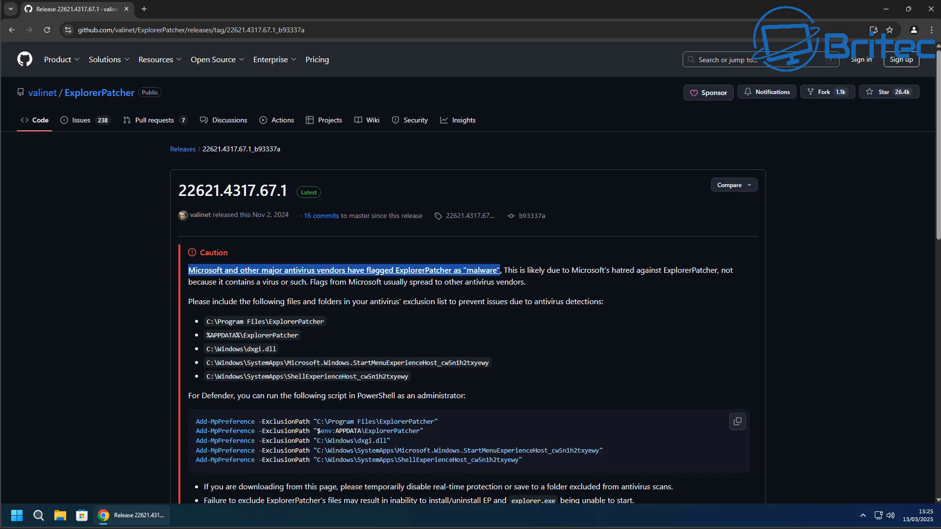
pyautogui.click(570, 294)
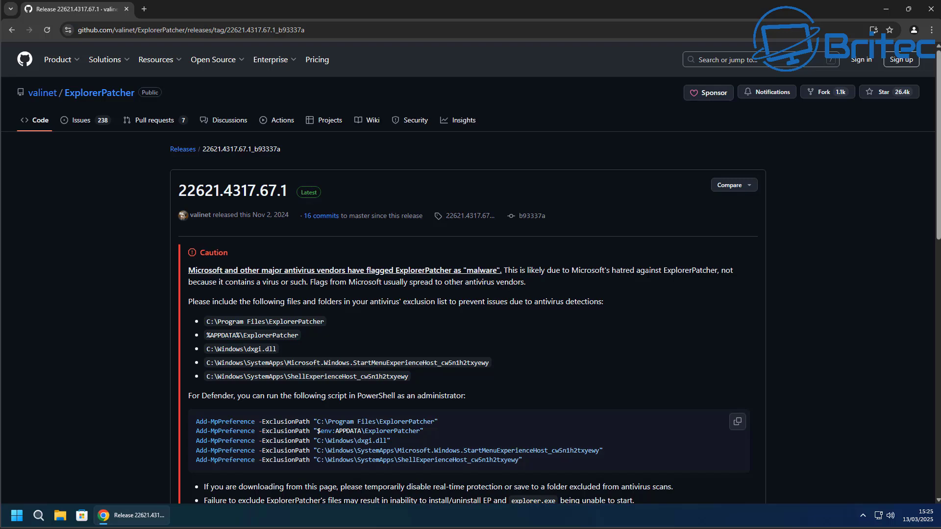
pyautogui.moveTo(719, 271); pyautogui.dragTo(525, 271)
pyautogui.click(609, 348)
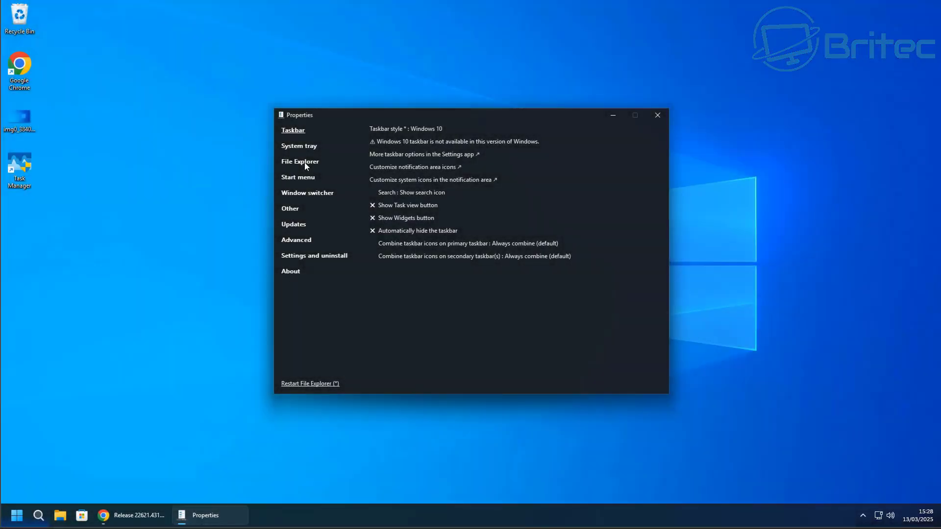
# Review ExplorerPatcher's File Explorer, Start menu, Window switcher and Other settings, and return to the File Explorer settings
pyautogui.click(304, 163)
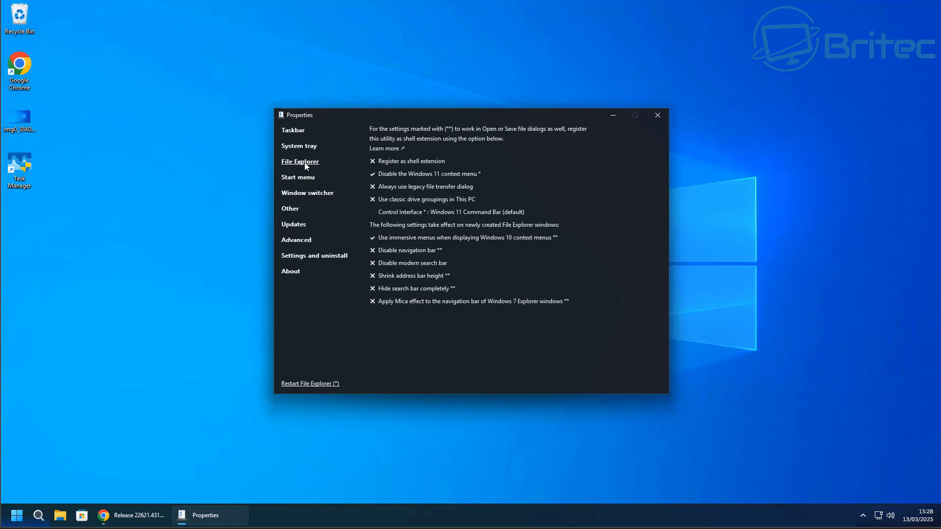
pyautogui.click(305, 179)
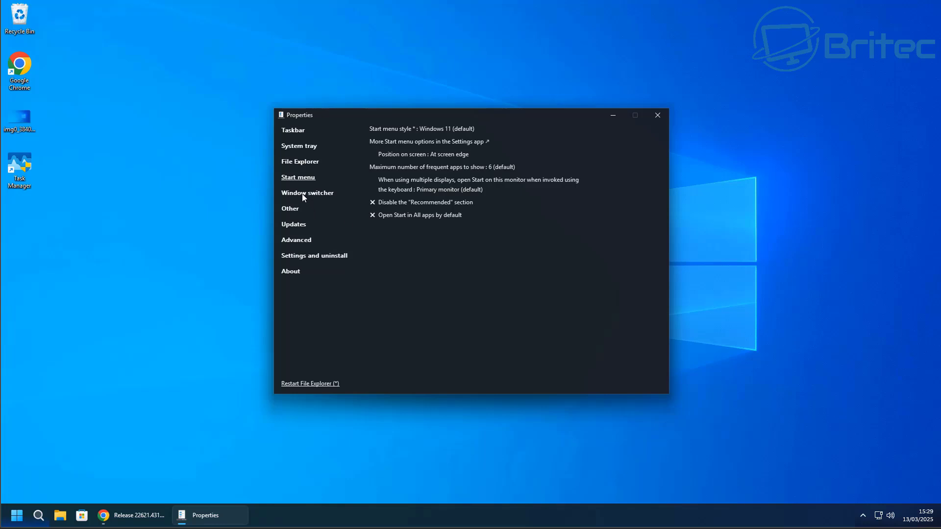
pyautogui.click(304, 192)
pyautogui.click(294, 209)
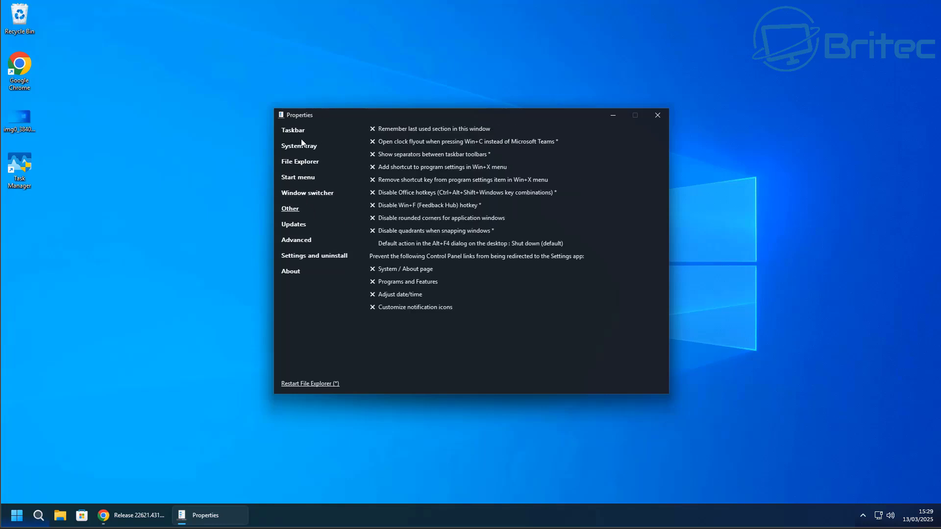
pyautogui.click(305, 164)
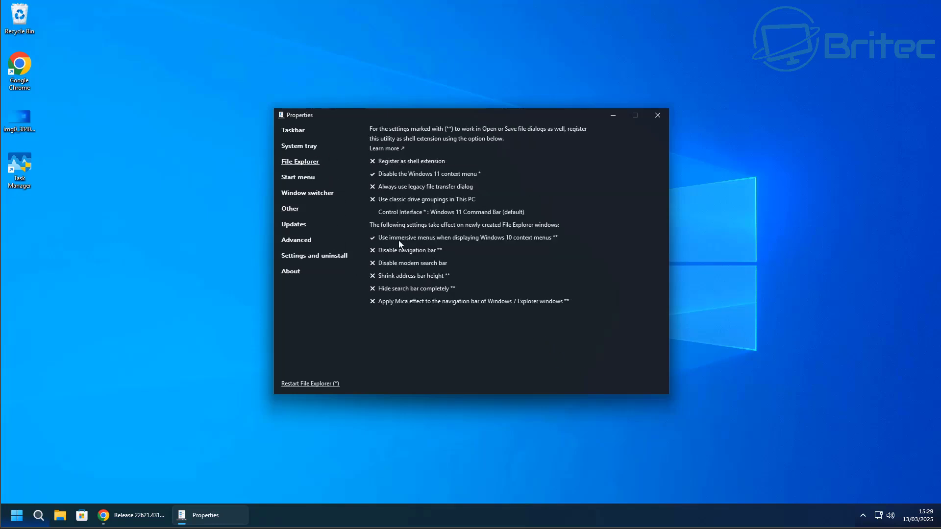